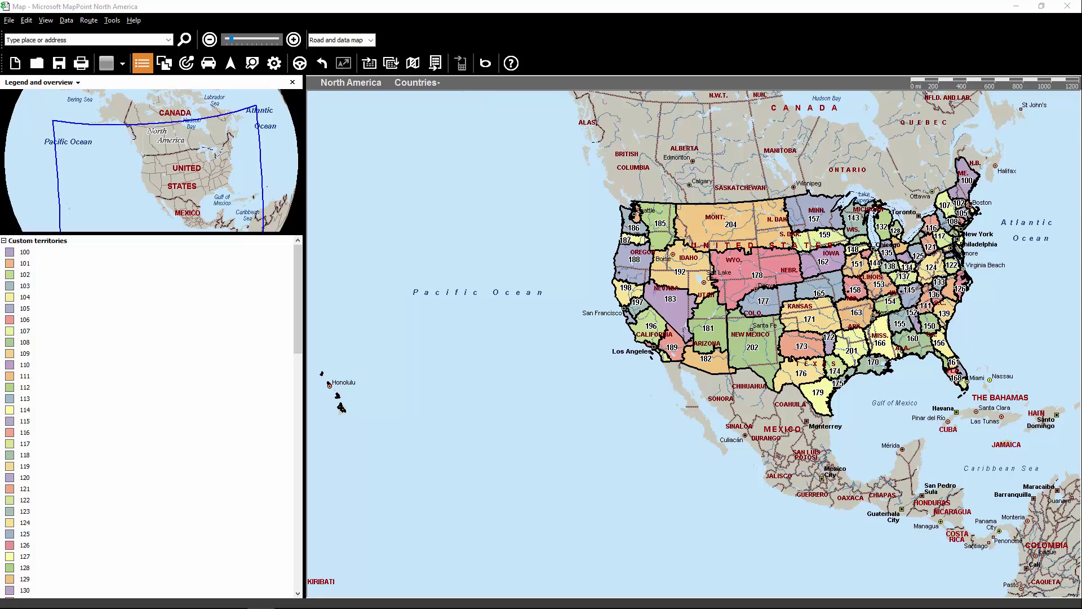
Step: Launch the Import Data Wizard from the Data menu to browse for the Excel account workbook
click(66, 20)
click(86, 45)
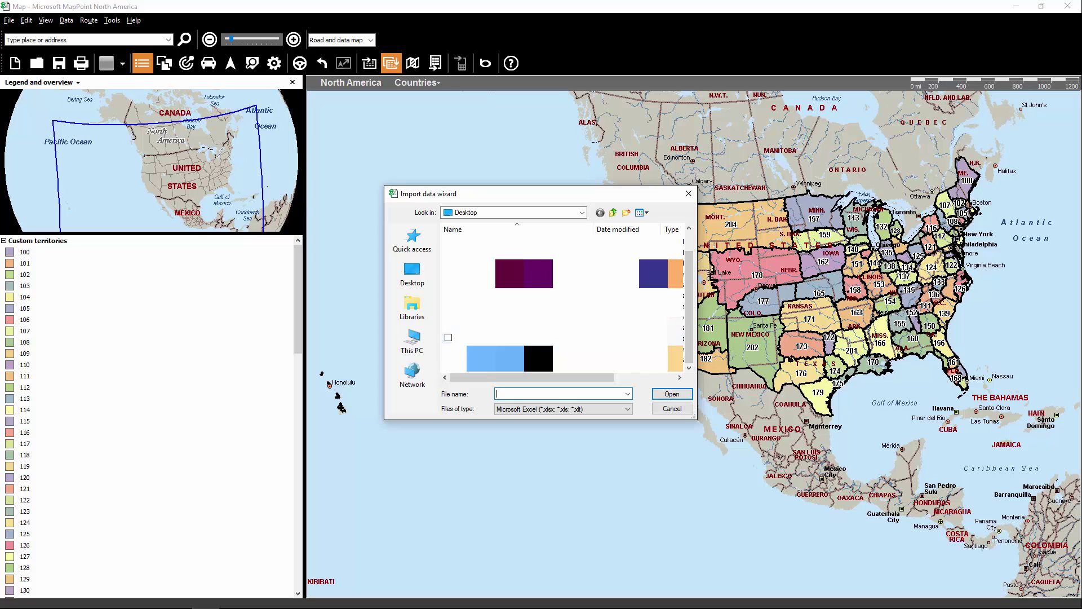
Step: Open the account workbook's A Accounts sheet and check its columns map to Name, Address 1, City, State, ZIP Code
click(510, 358)
click(684, 398)
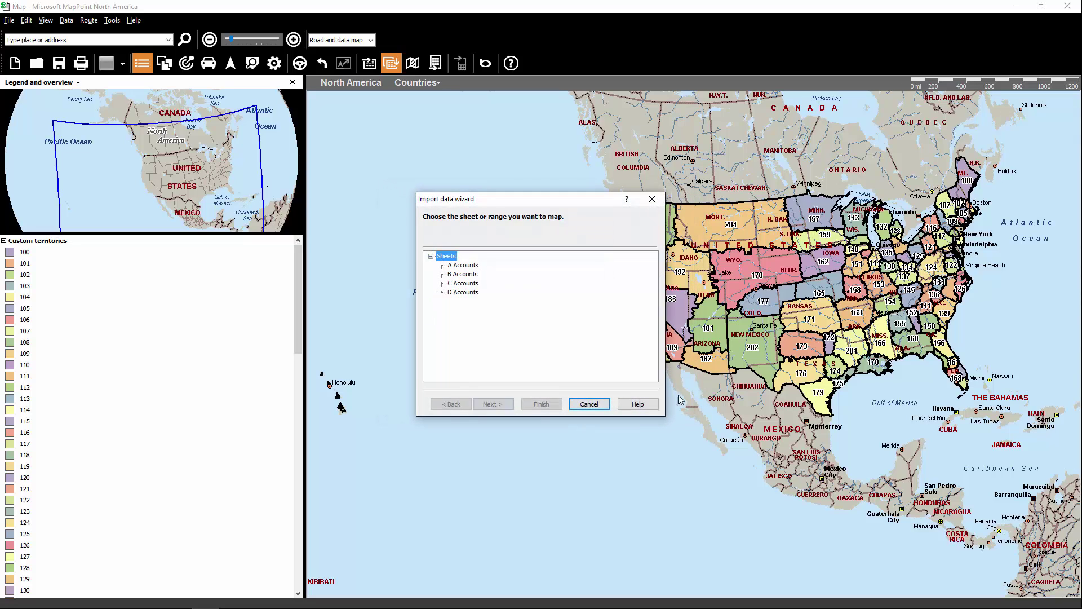
click(478, 267)
click(494, 404)
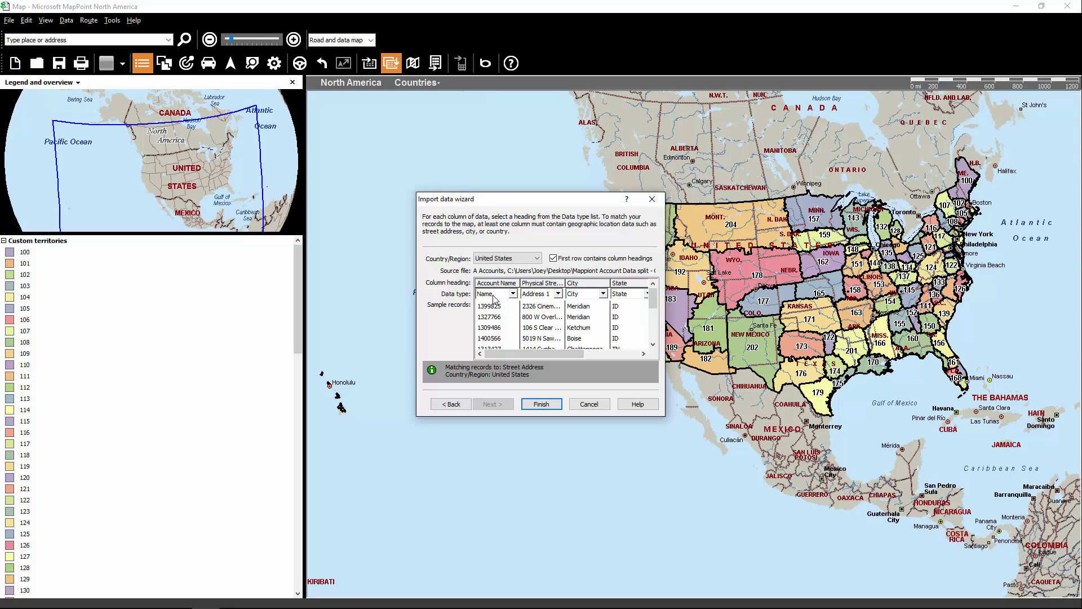
drag(549, 354, 606, 354)
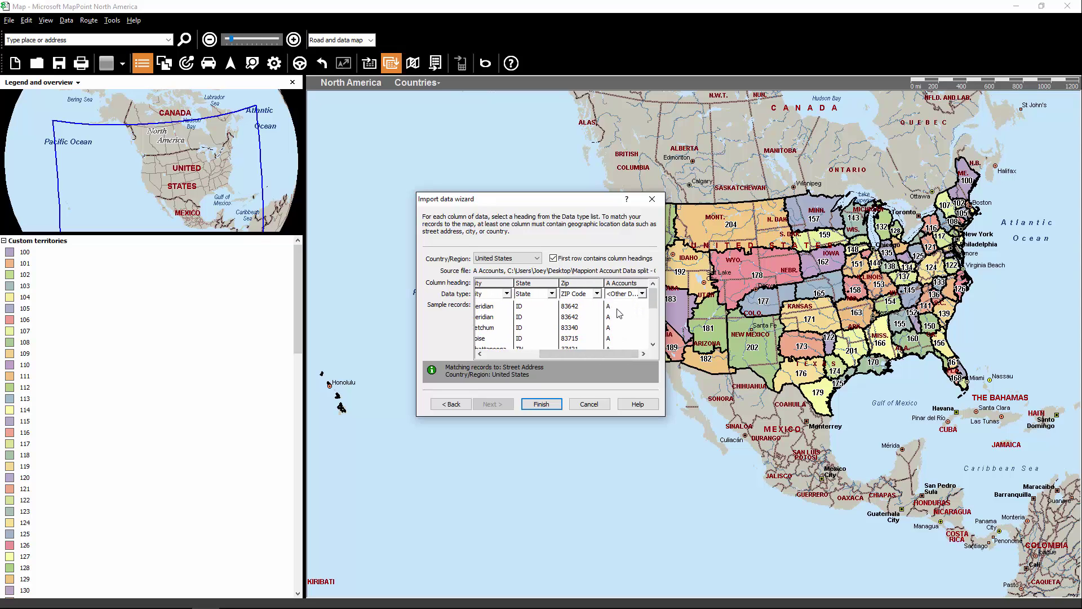
Step: Finish the A Accounts import, geocoding the 1622 records and leaving 72 unmatched
click(544, 406)
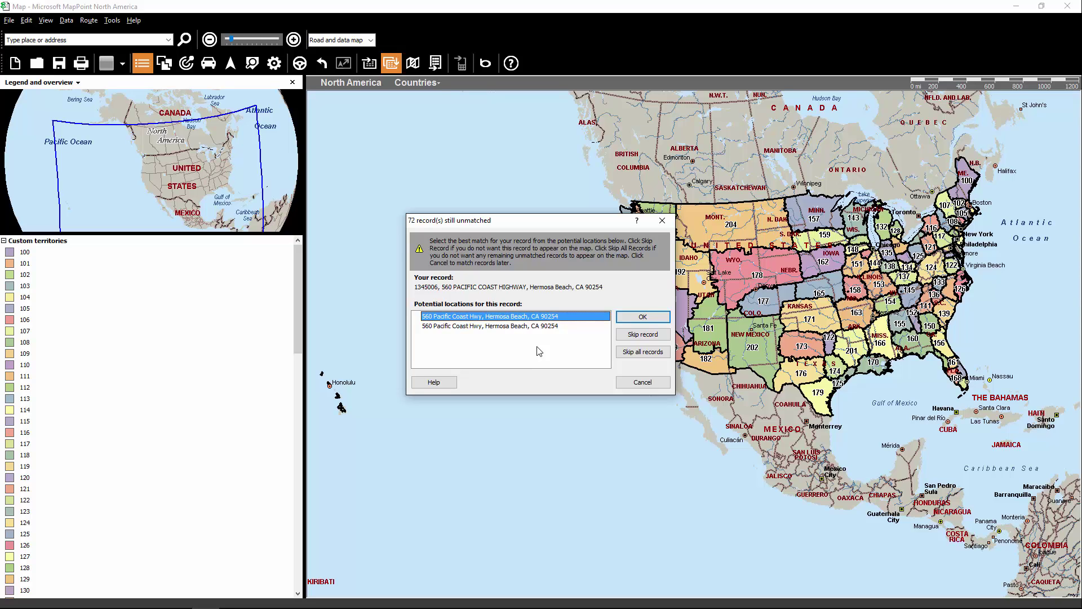
Step: Skip the 72 unmatched records and map the A Accounts as a red pushpin set named A
click(646, 353)
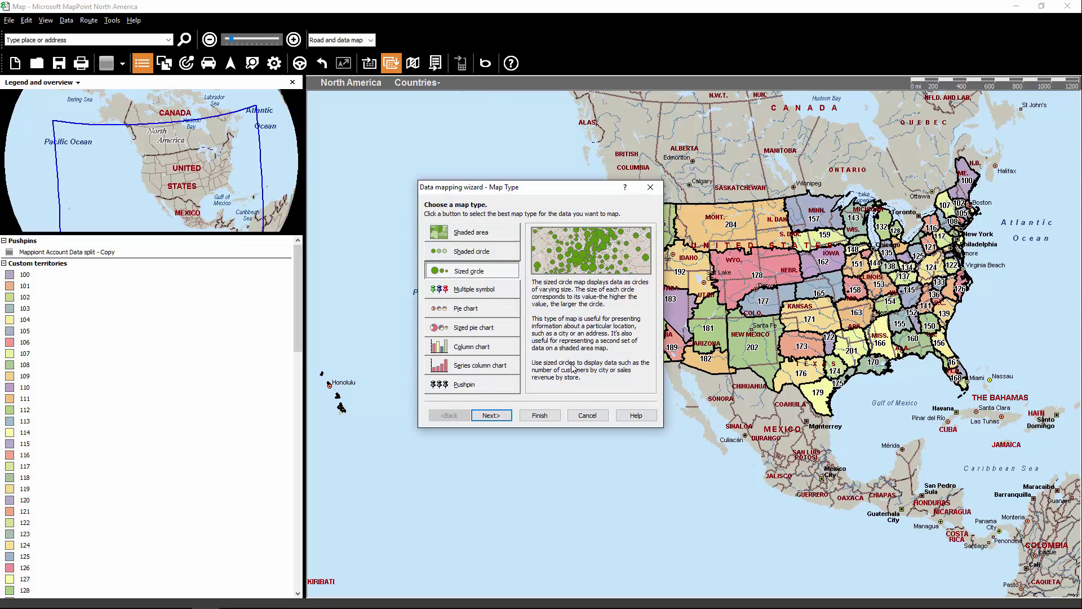
click(484, 388)
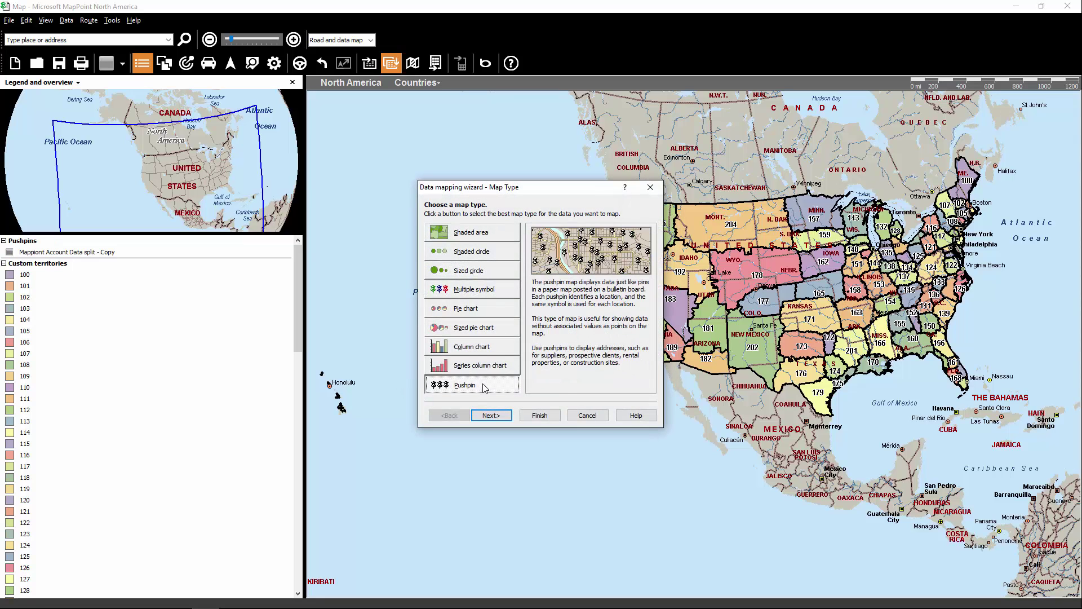
click(490, 415)
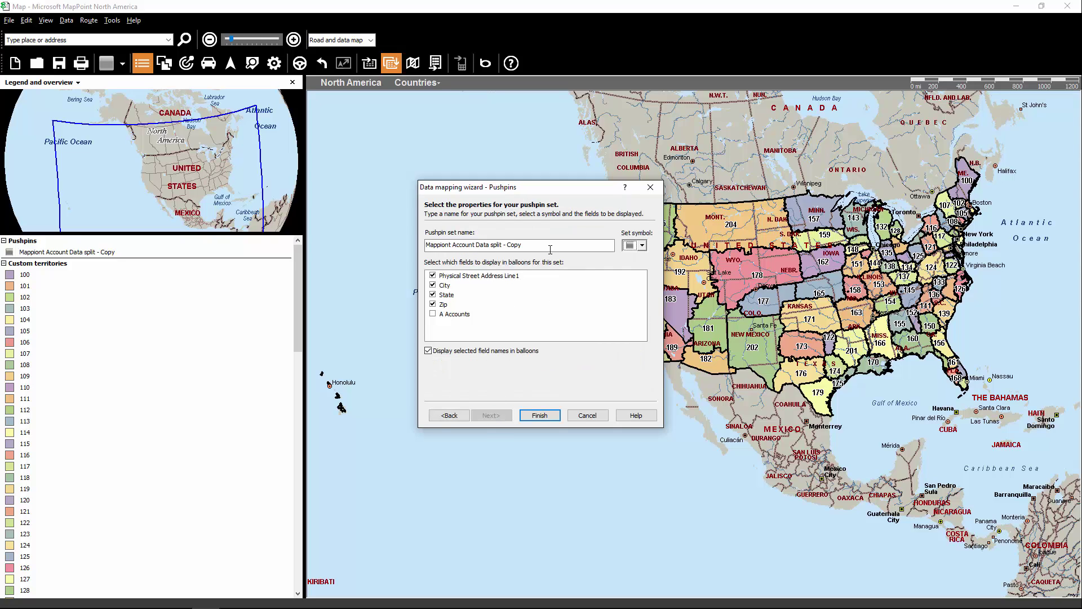
drag(555, 247, 395, 248)
text(A)
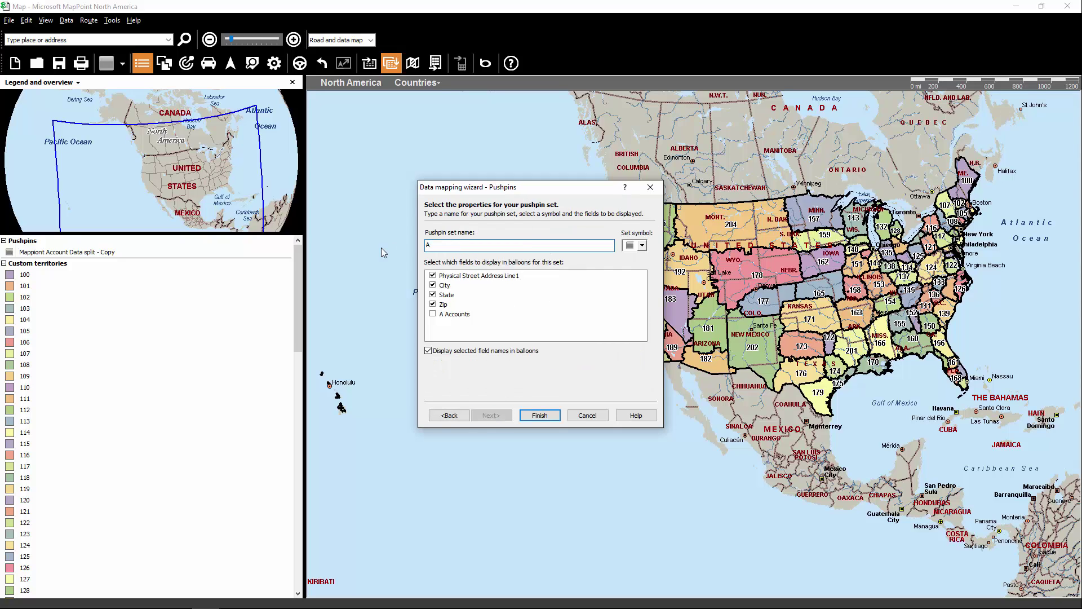
click(642, 245)
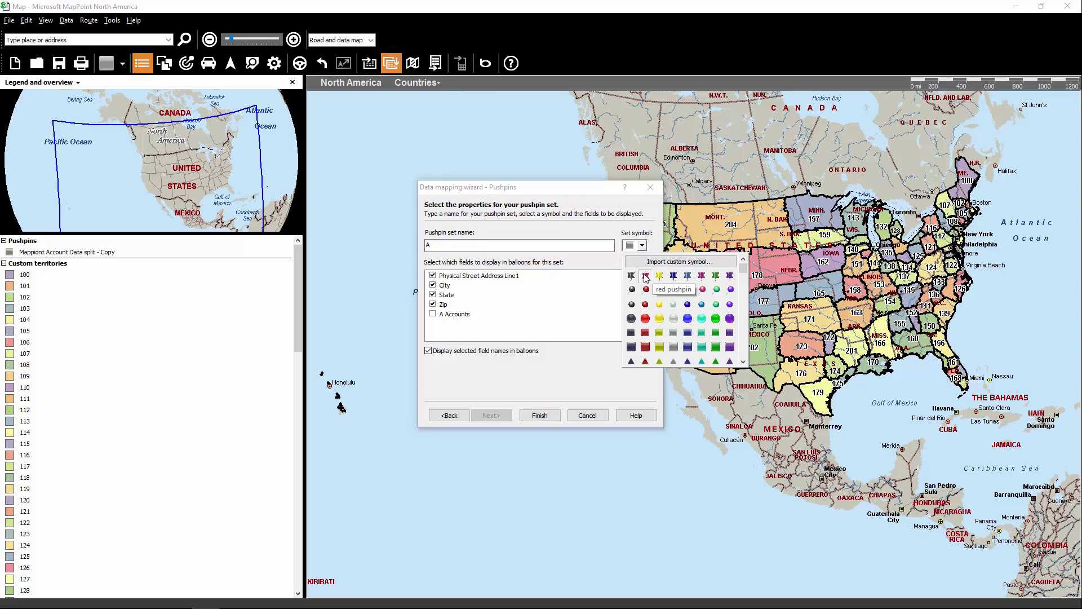
click(675, 290)
click(539, 415)
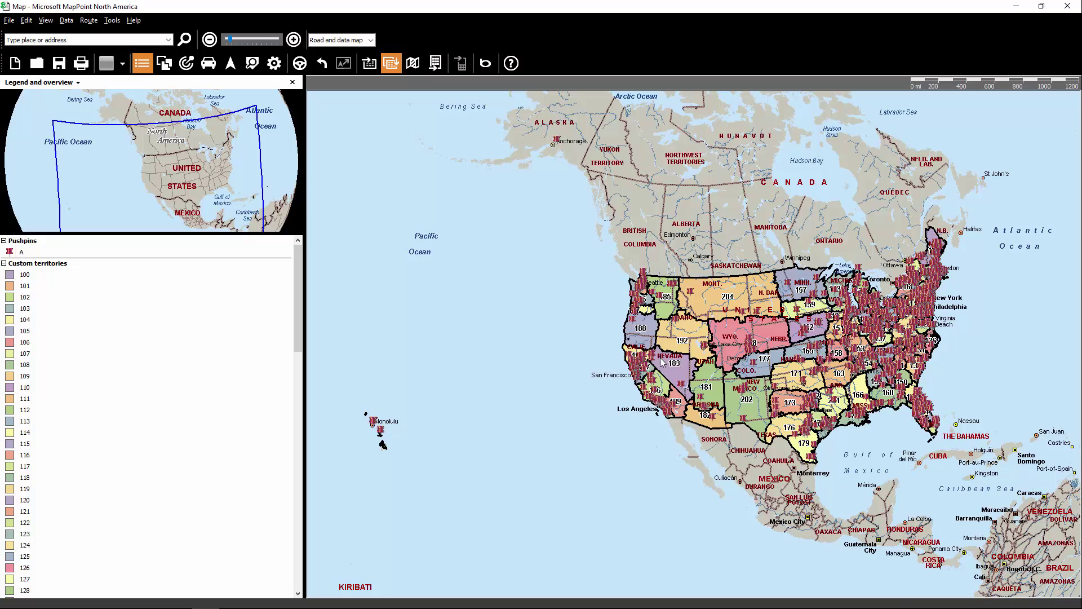
scroll(661, 363, up, 2)
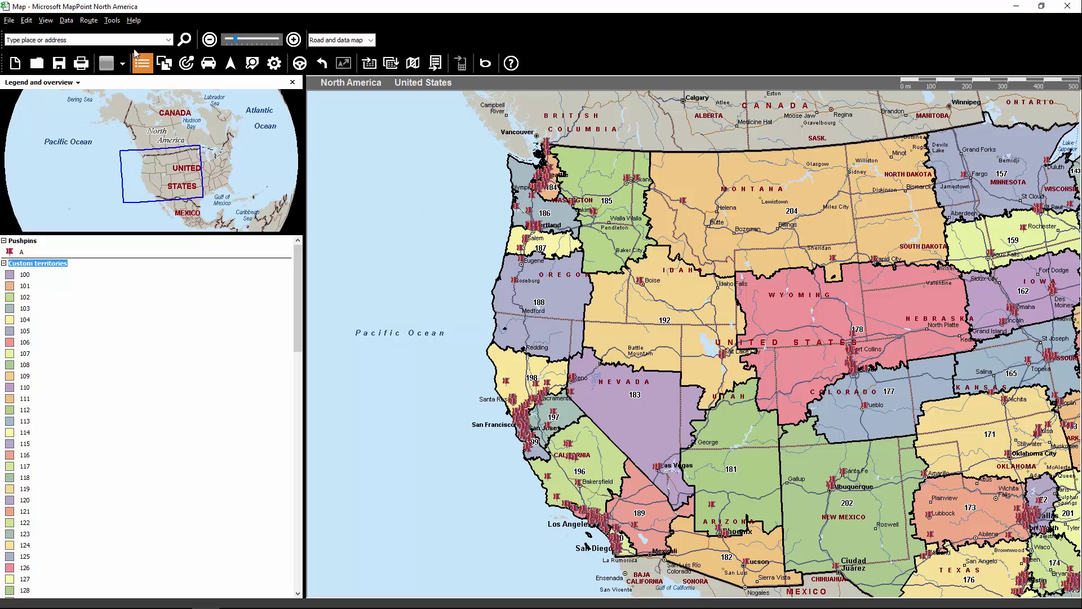
Step: Link the workbook's B Accounts sheet with Account Name as the primary key
click(66, 21)
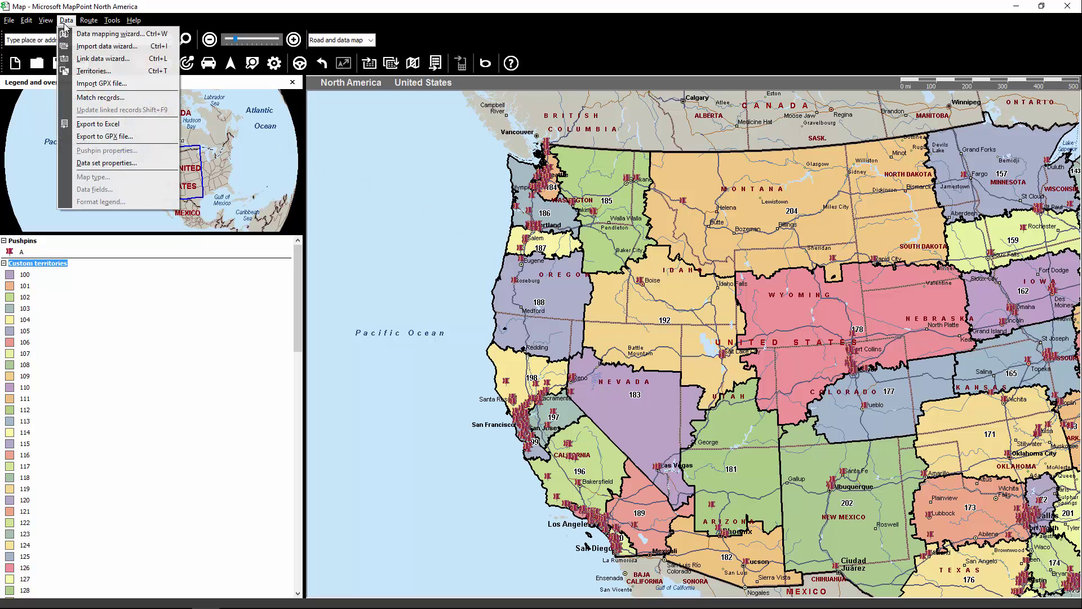
click(95, 59)
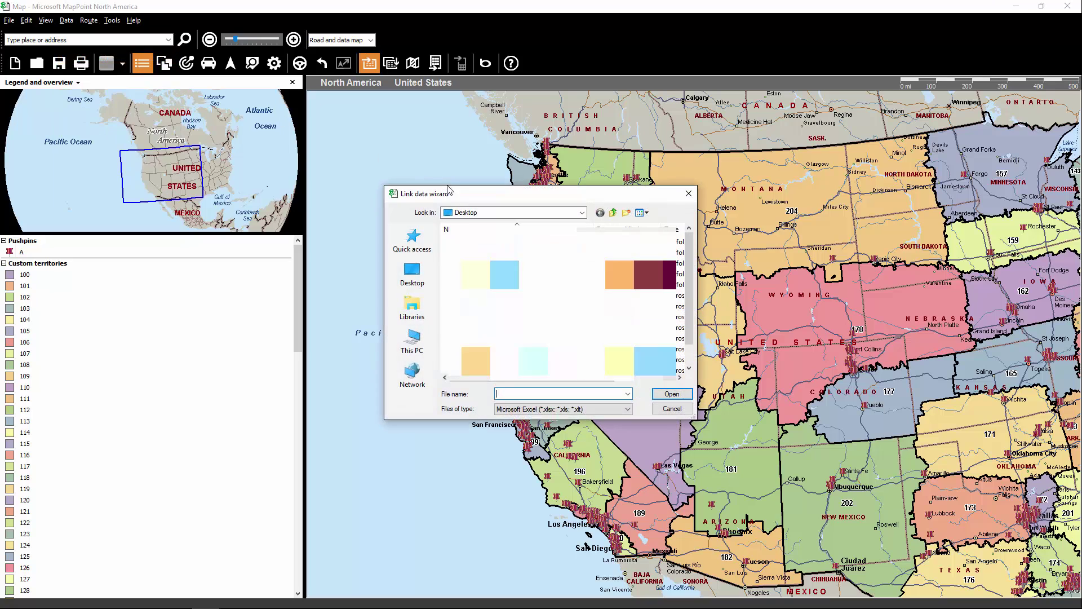
double_click(600, 354)
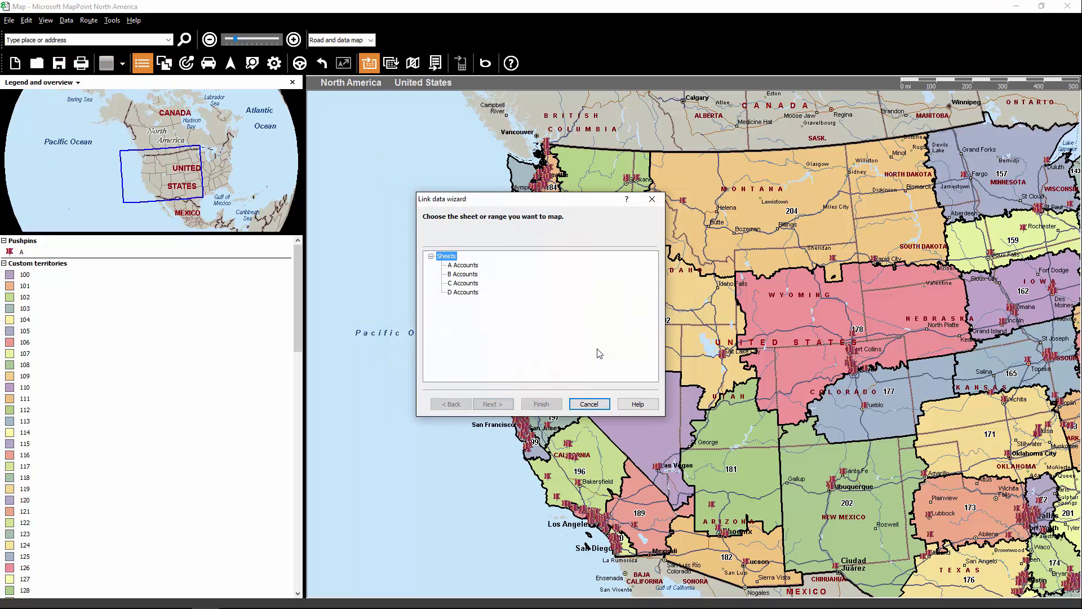
click(463, 274)
click(503, 404)
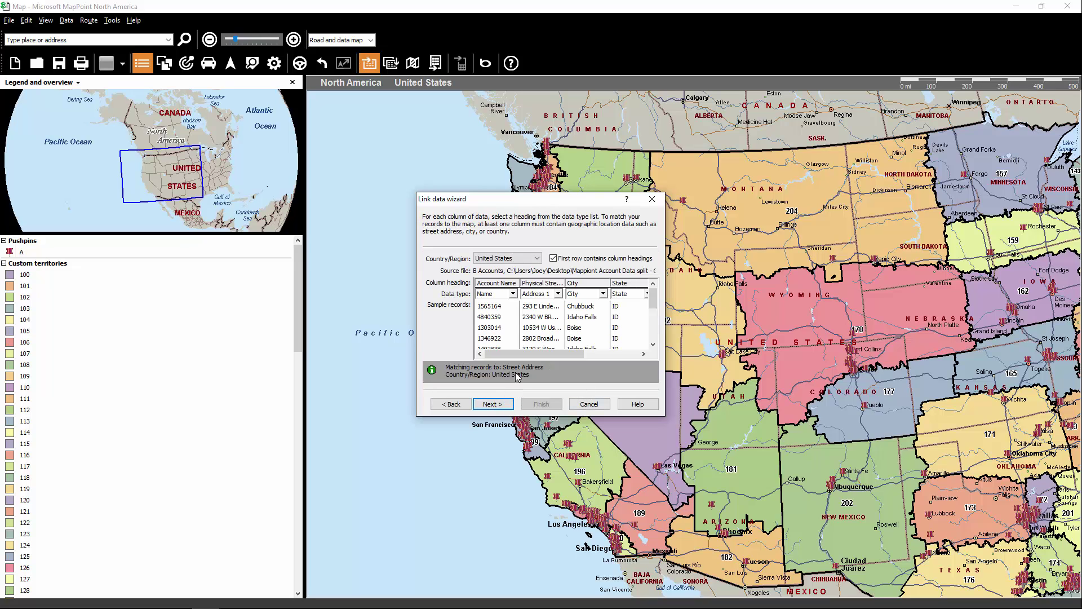
click(504, 403)
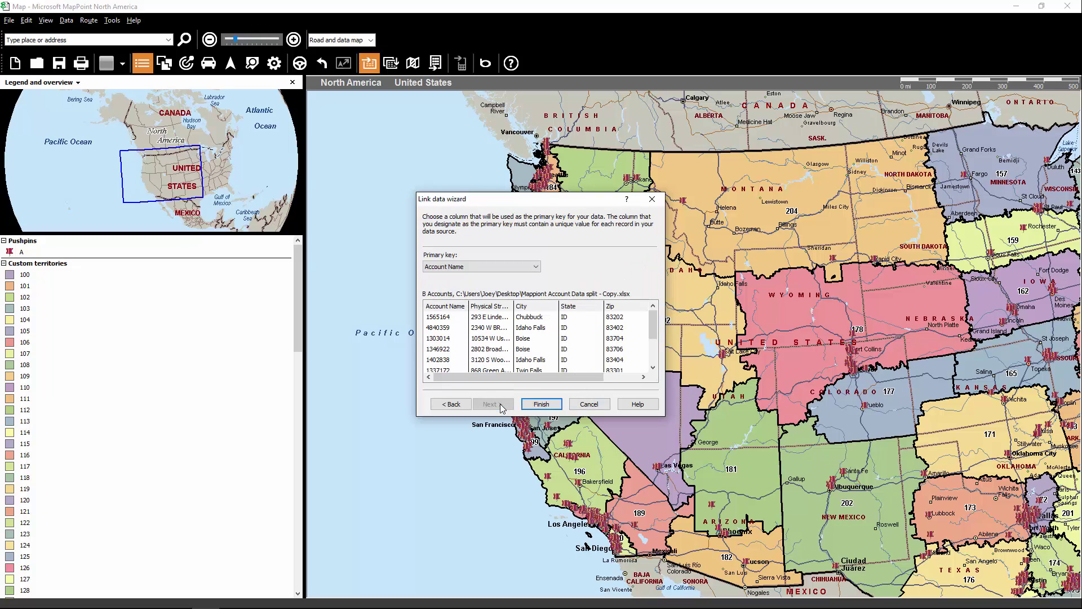
click(541, 404)
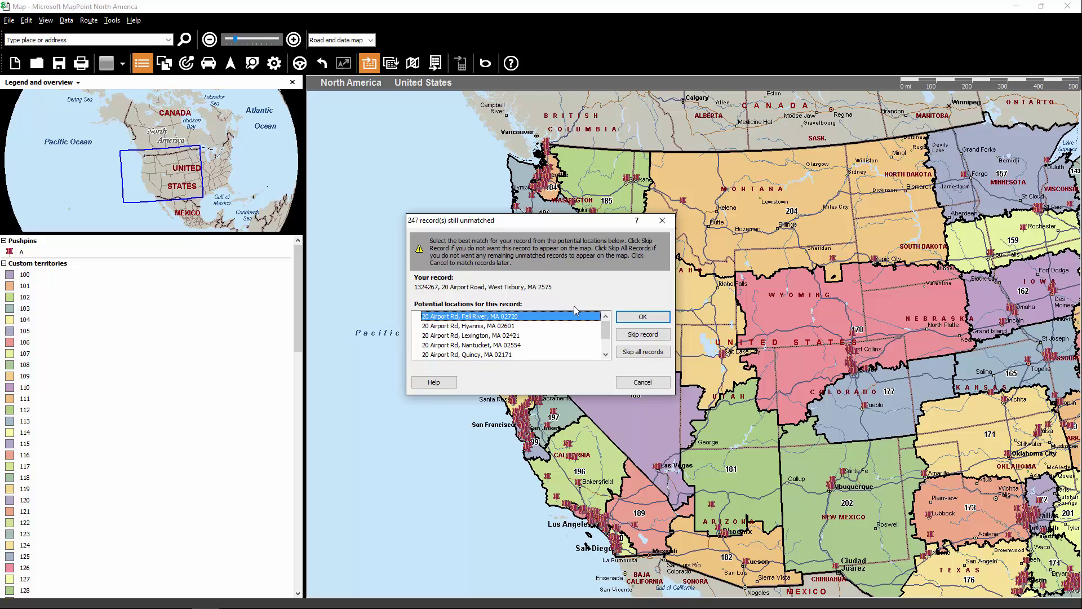
Step: Skip all 247 unmatched B Accounts records once linking completes
click(647, 352)
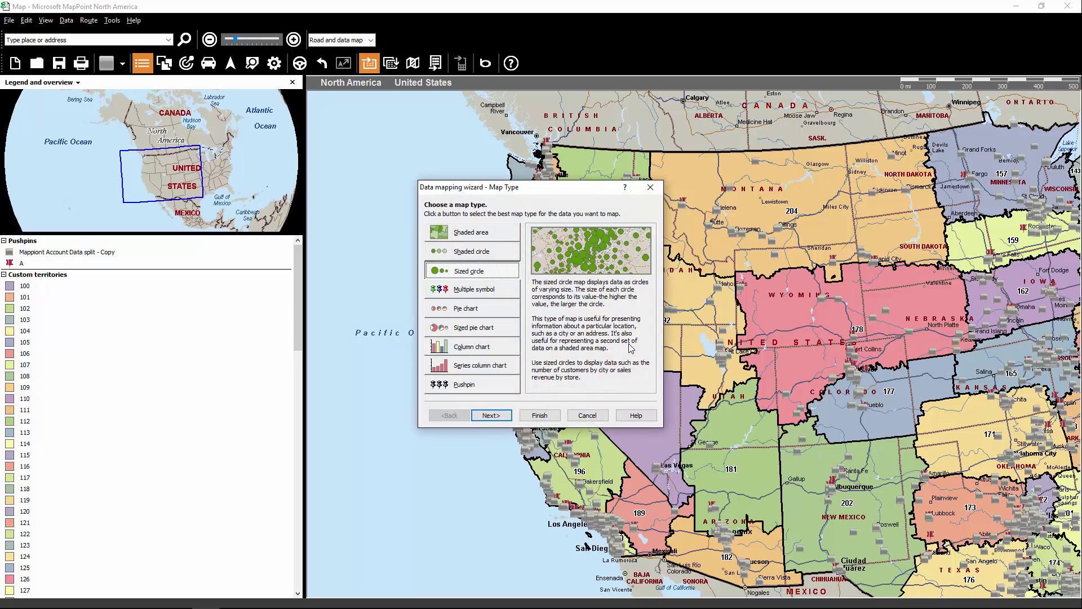
Step: Map the linked B Accounts as a yellow pushpin set named B
click(496, 386)
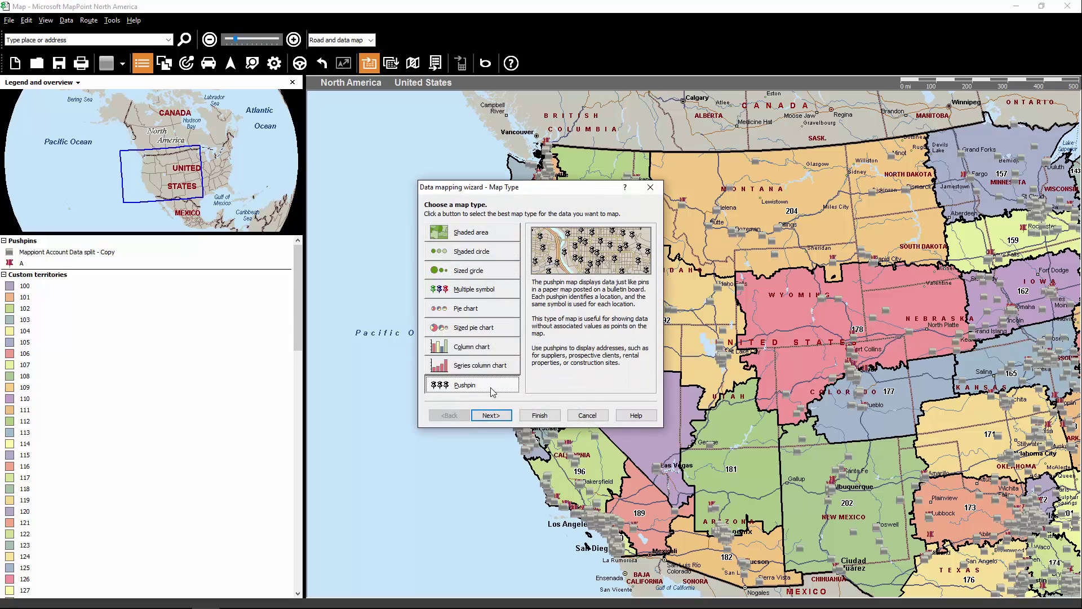
click(492, 416)
click(641, 247)
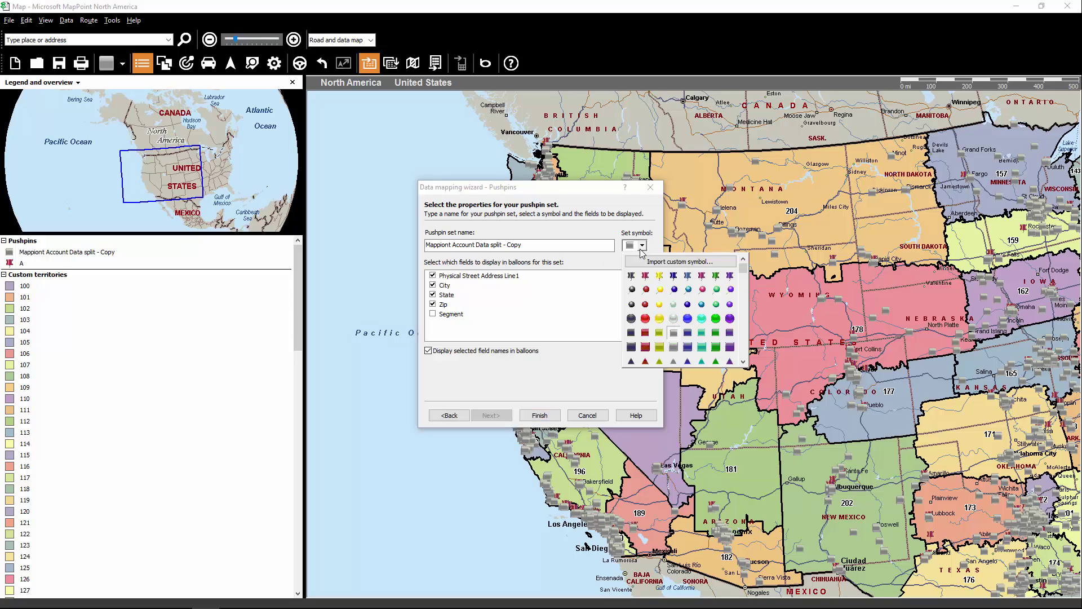
click(650, 273)
drag(524, 245, 417, 239)
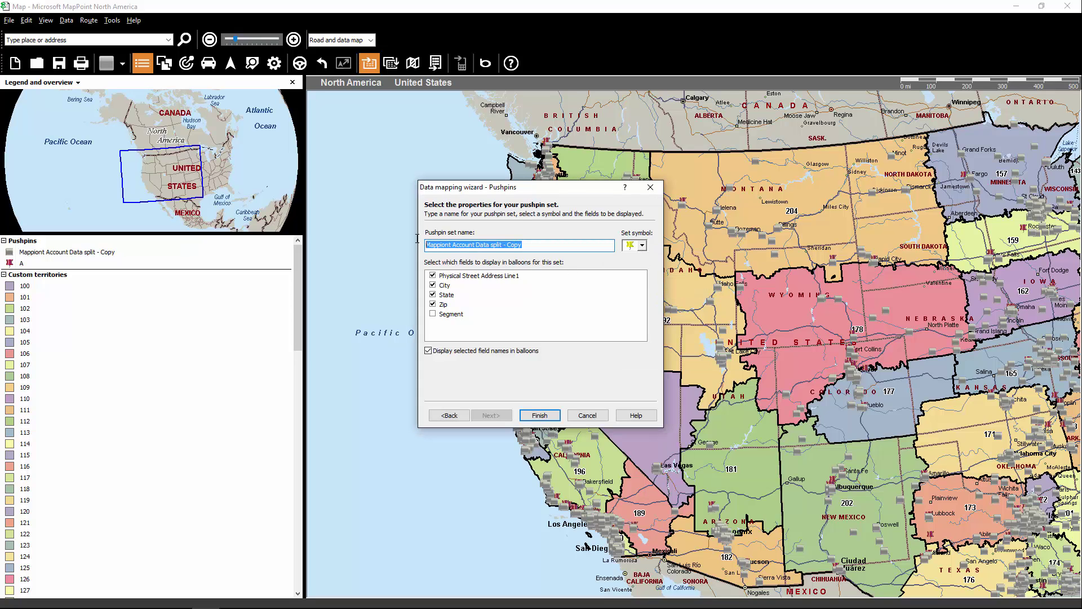
text(B)
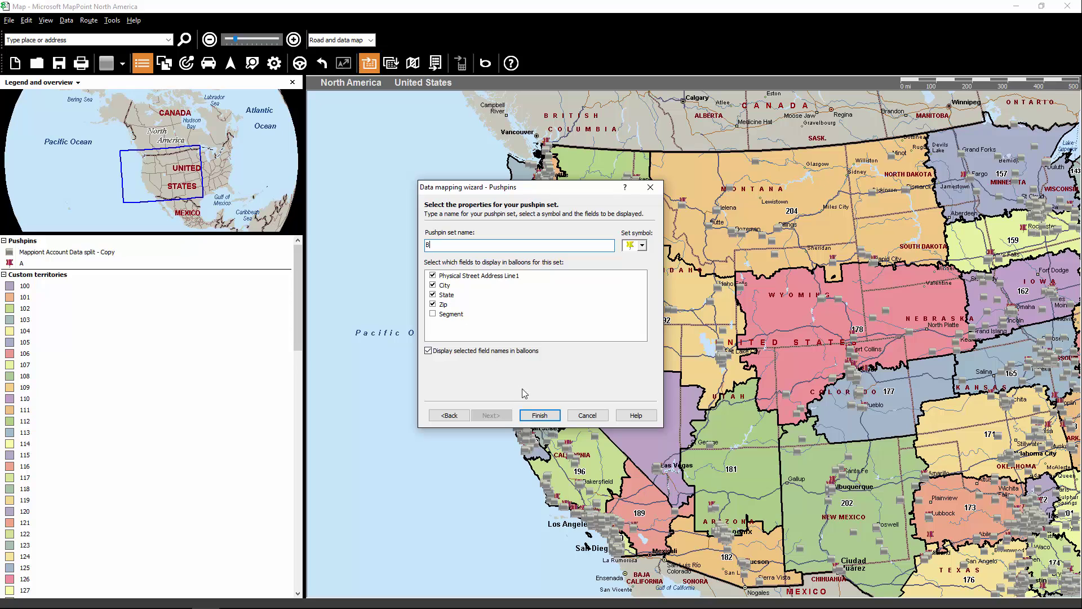
click(539, 416)
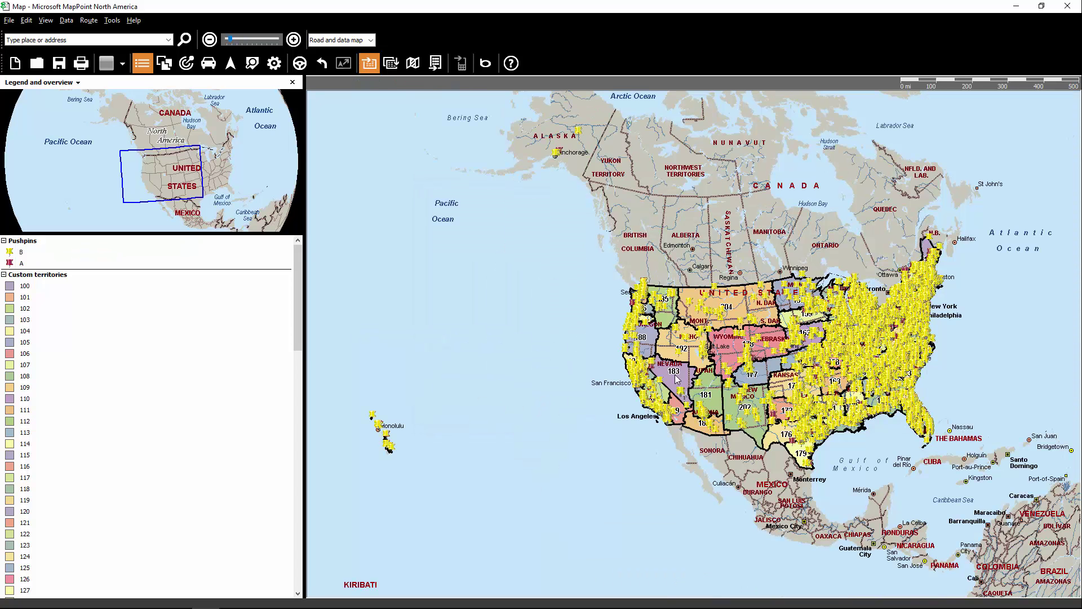
Step: Zoom and pan the map to Nevada and northern California
scroll(679, 374, up, 3)
scroll(679, 374, up, 2)
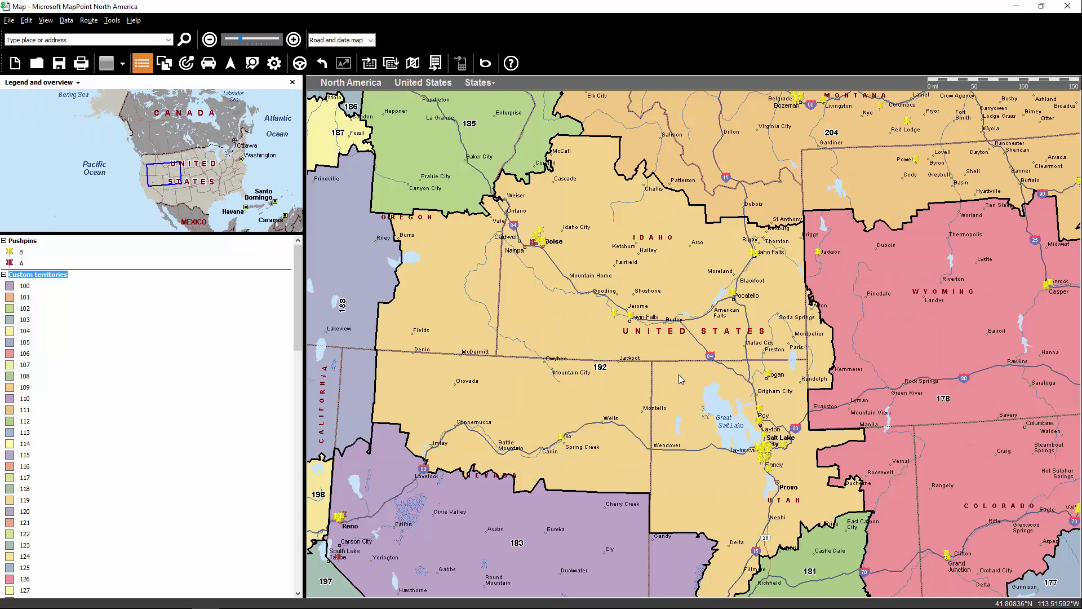
drag(473, 519, 633, 321)
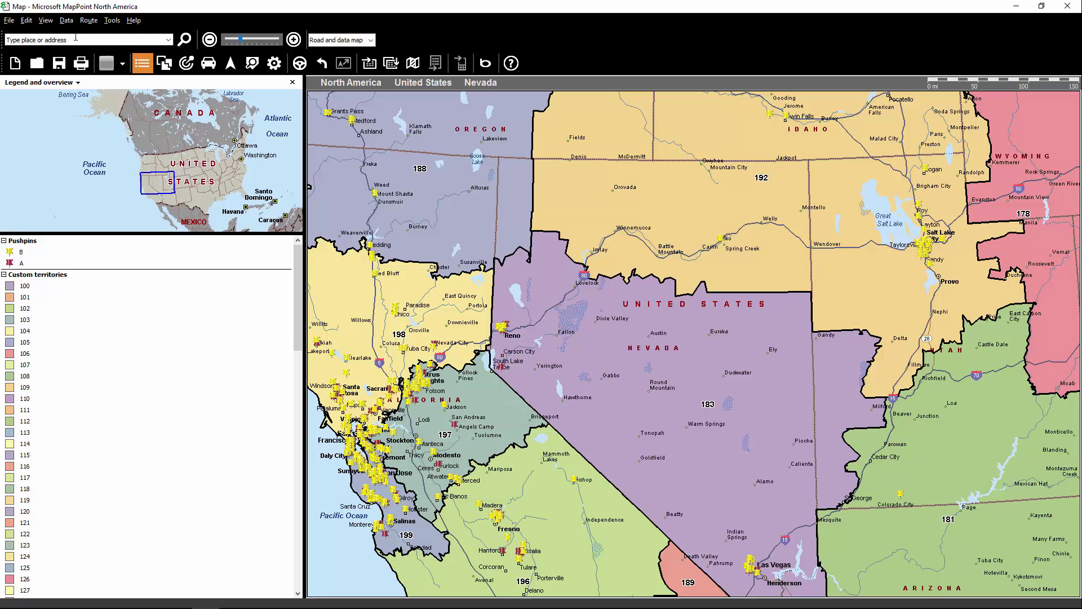
click(66, 20)
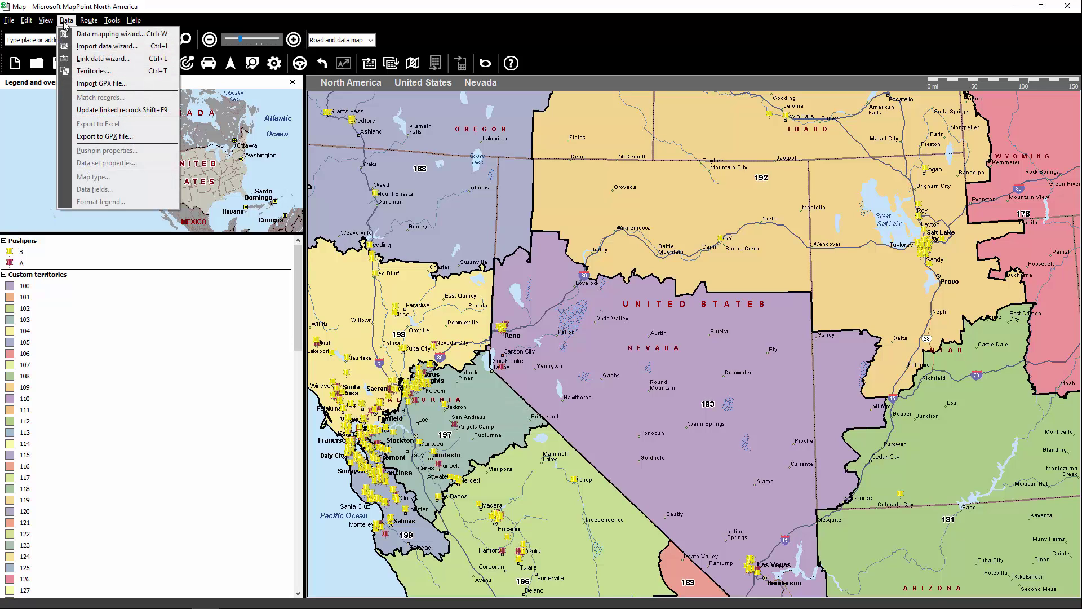
Step: Import the C Accounts sheet from Mappiont Account Data split - Copy.xlsx, leaving 1120 of 19599 unmatched
click(80, 47)
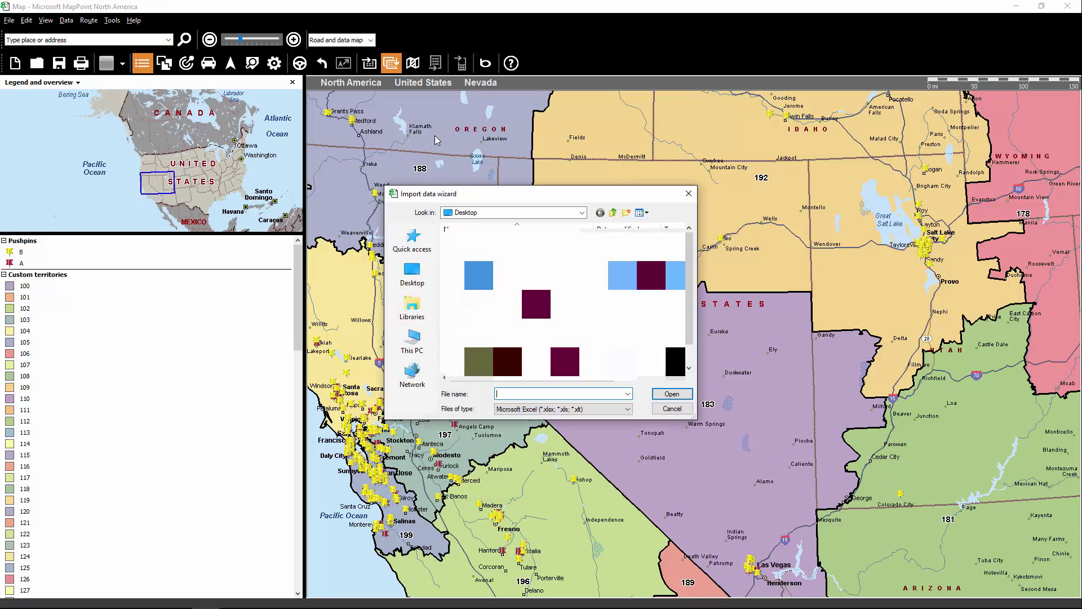
click(564, 333)
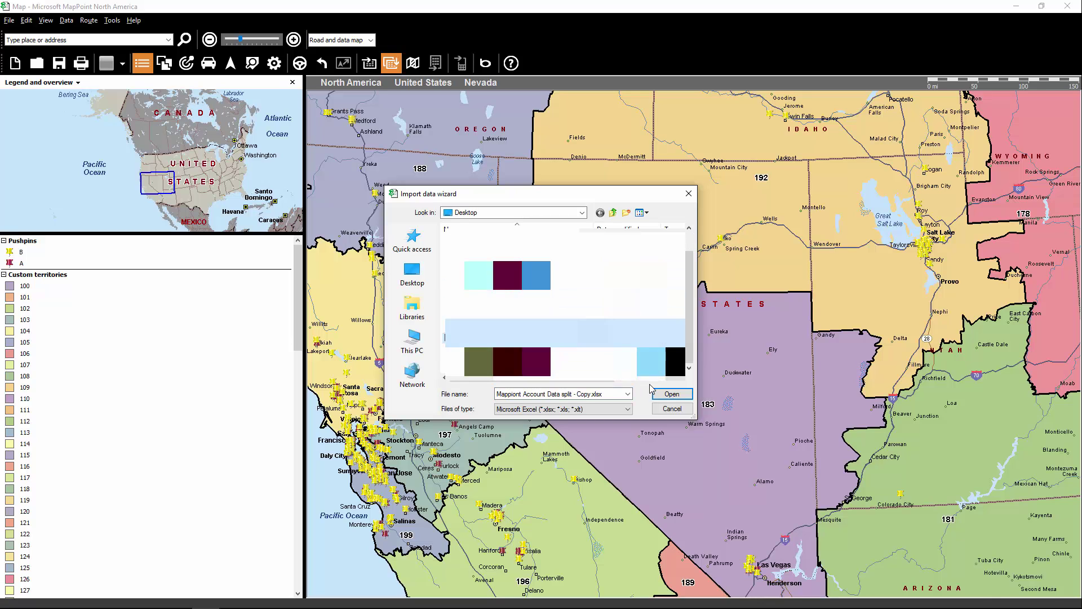
click(672, 393)
click(462, 283)
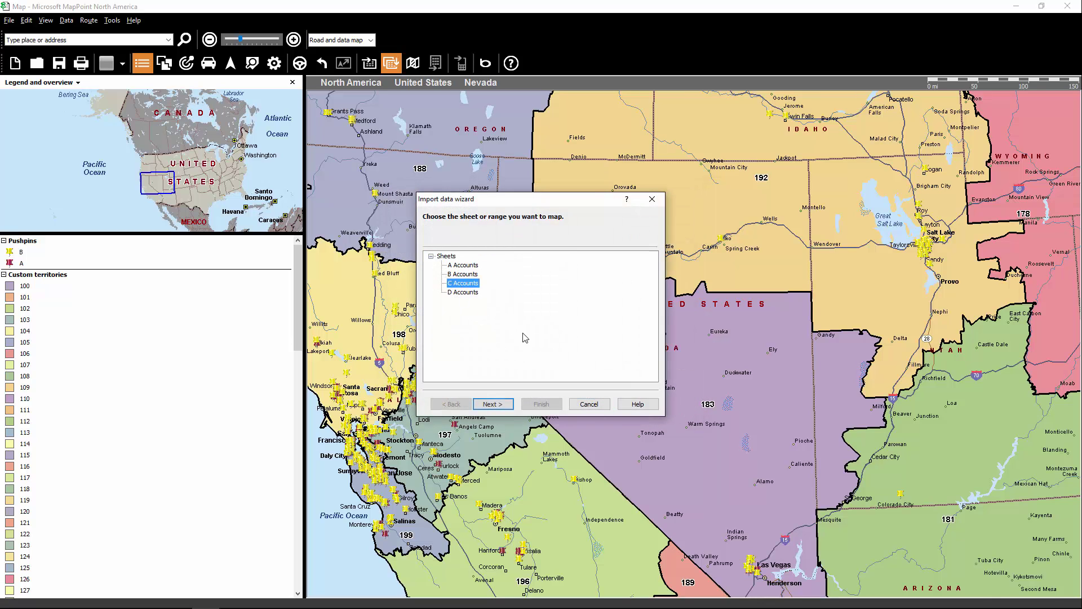
click(492, 404)
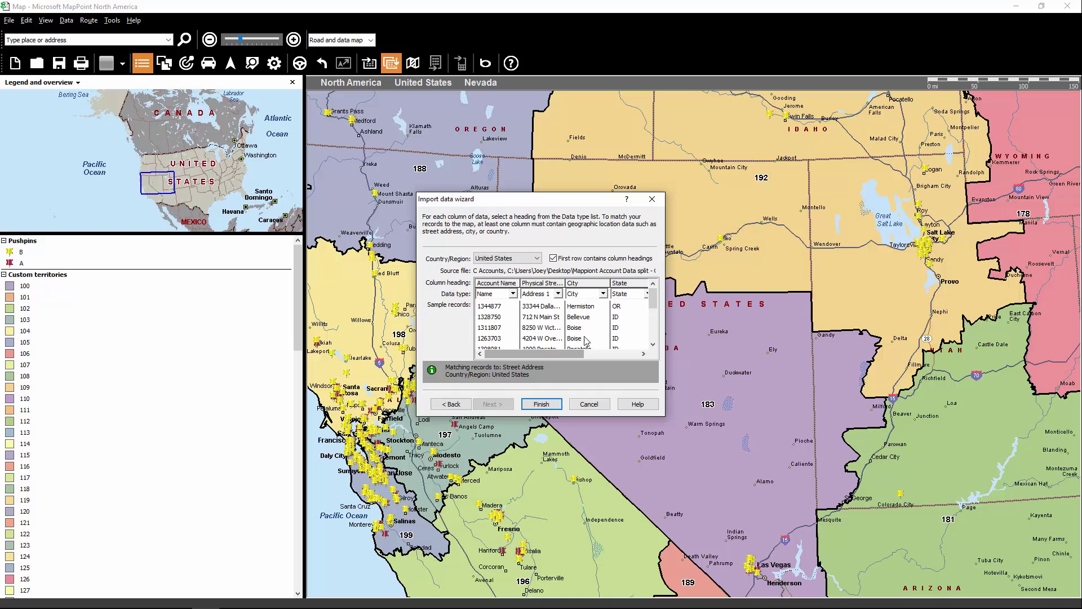
click(541, 405)
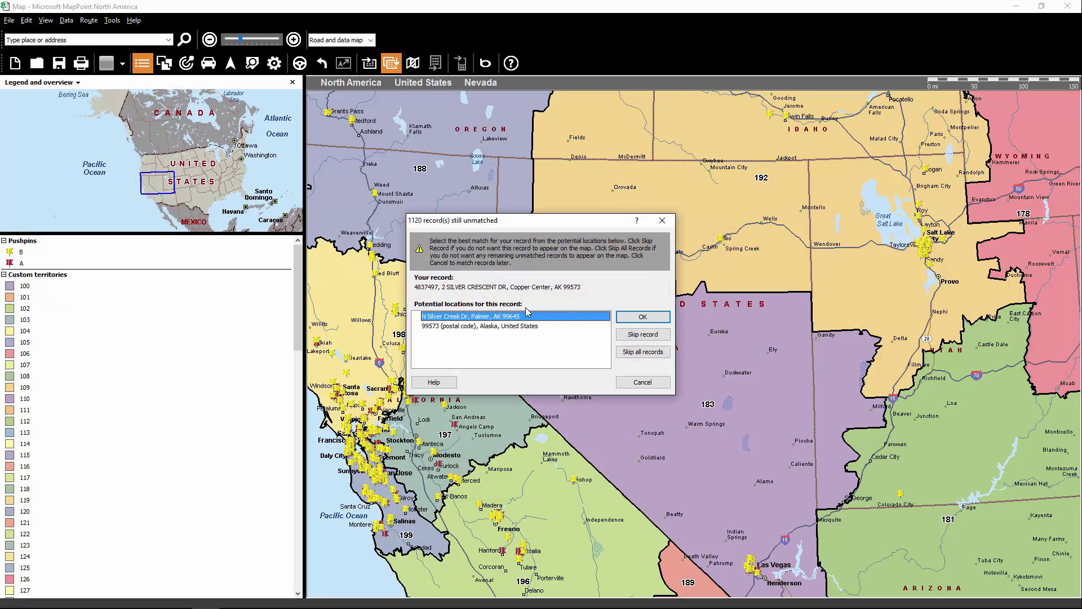
Step: Skip the unmatched records and map the C Accounts as a green pushpin set named C
click(644, 352)
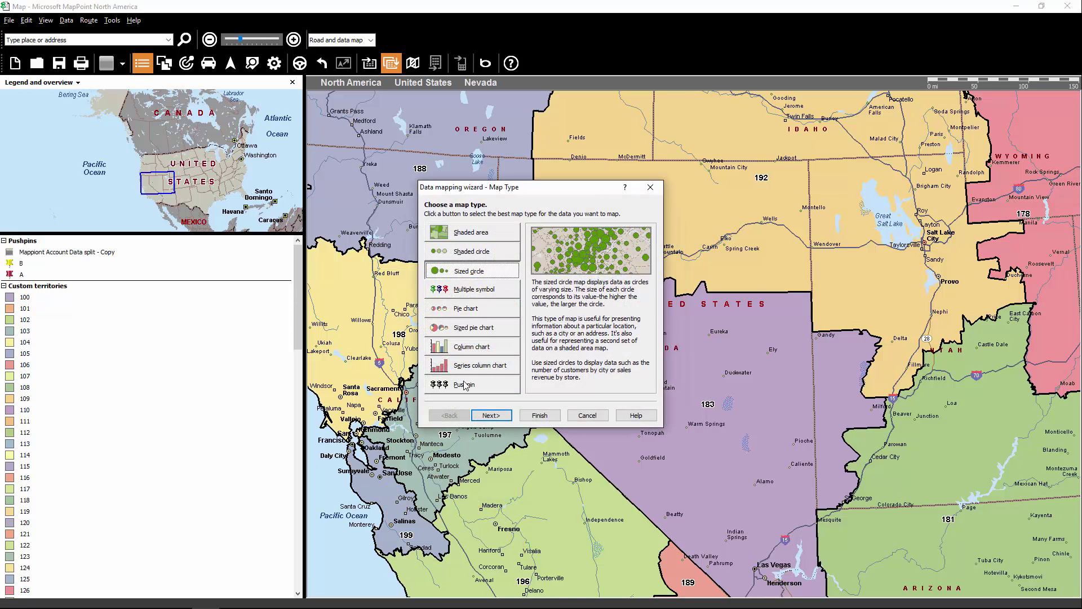
click(464, 385)
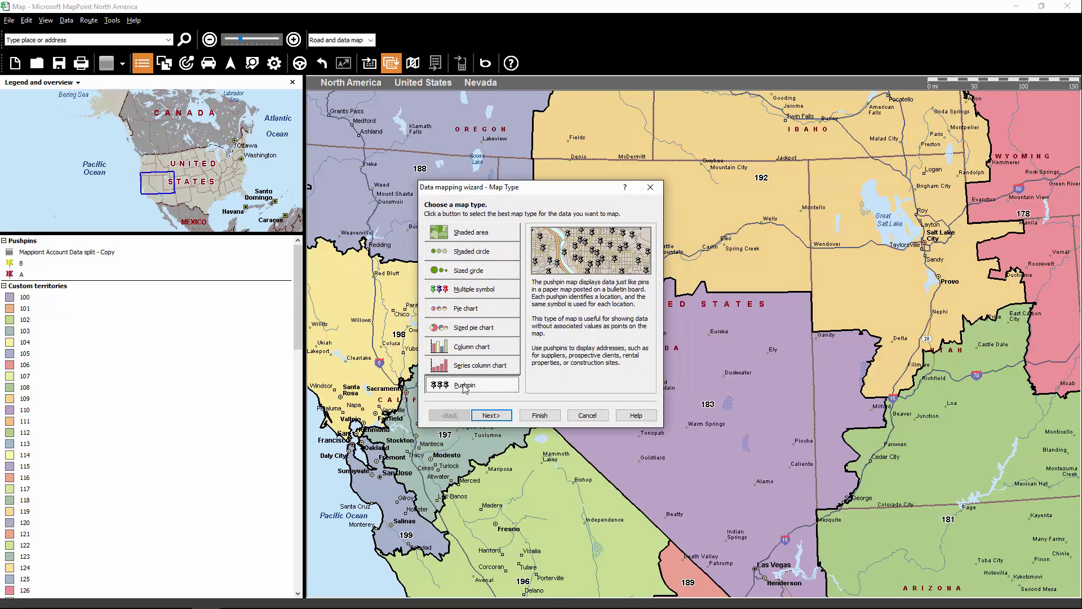
click(491, 415)
key(shift+Tab)
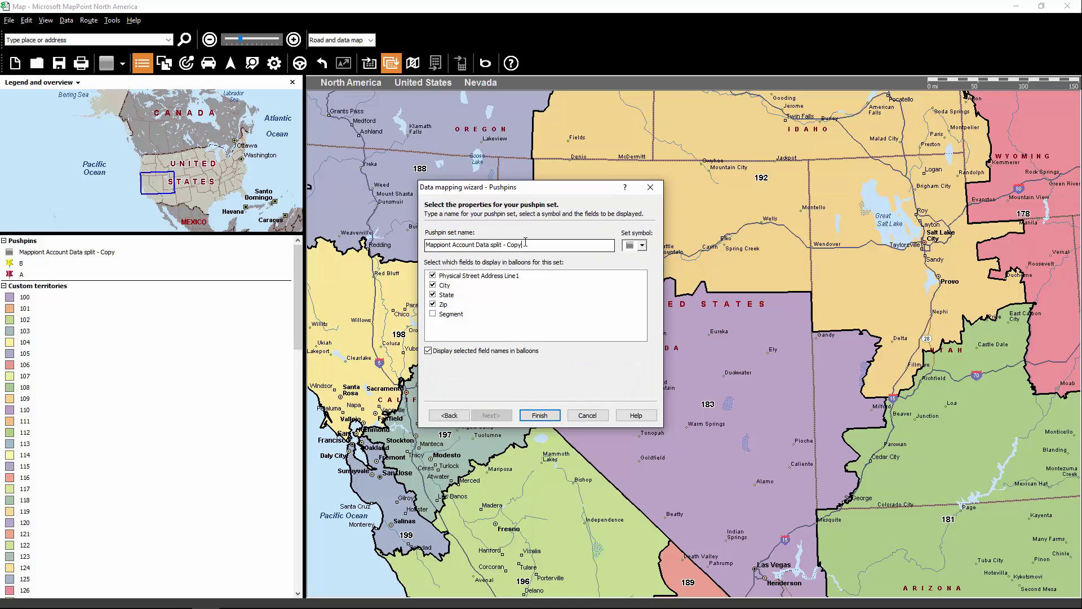
text(C)
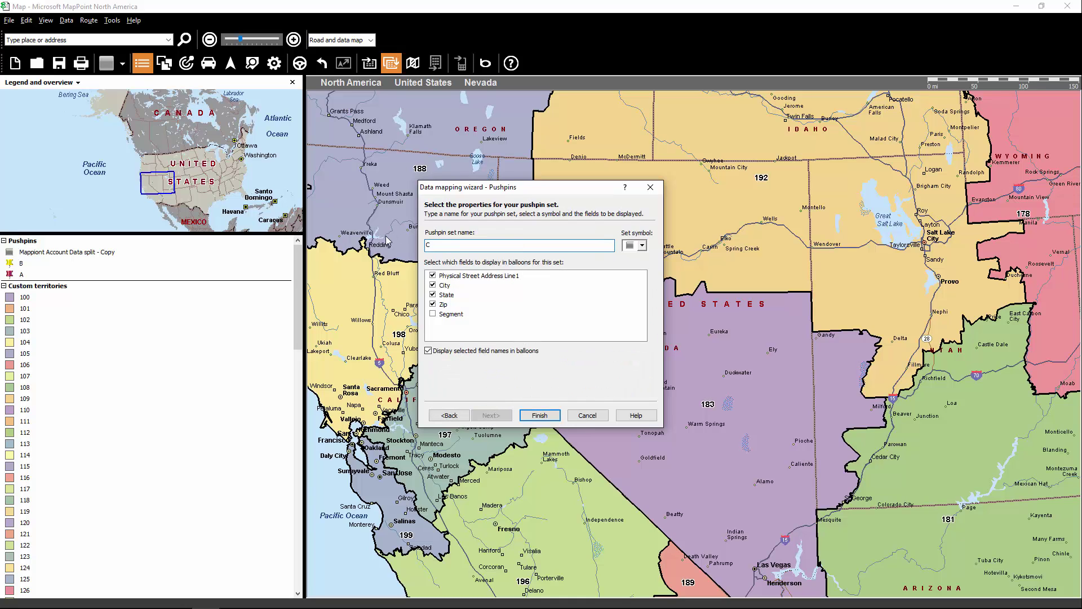
click(642, 246)
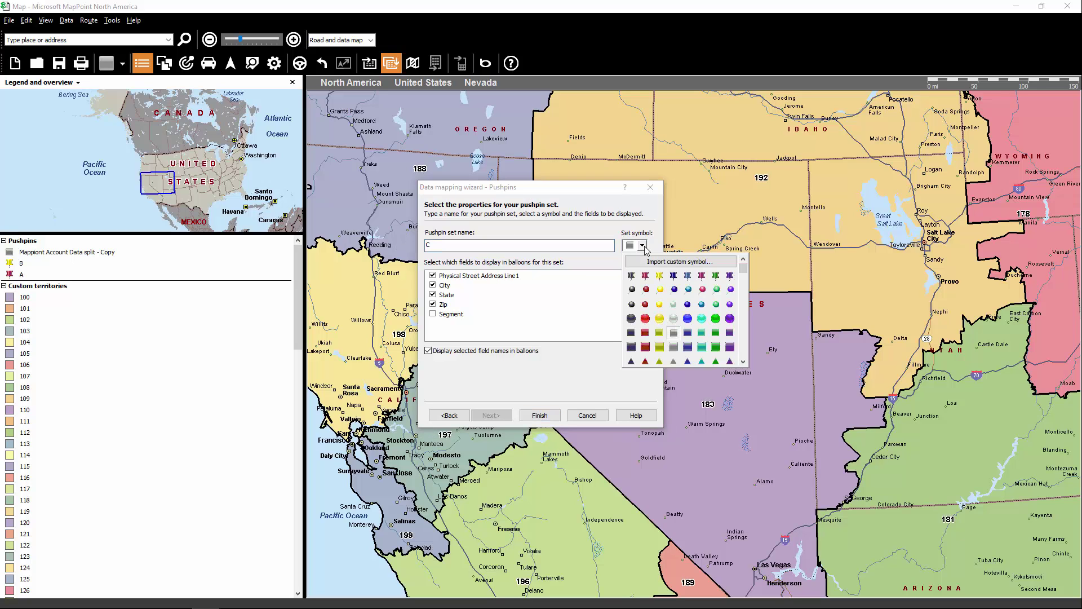
click(715, 282)
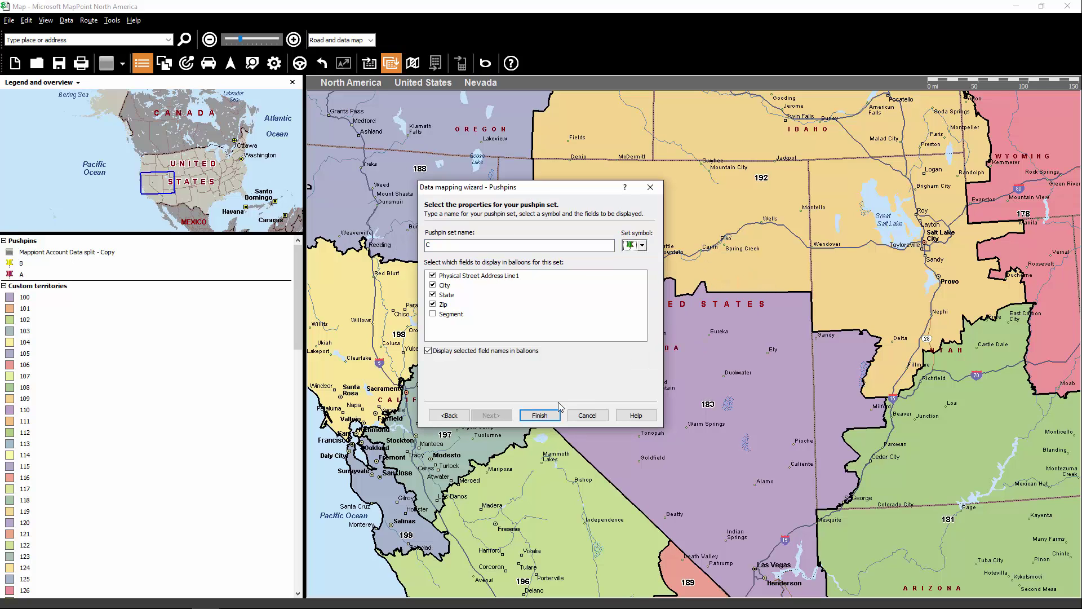
click(548, 417)
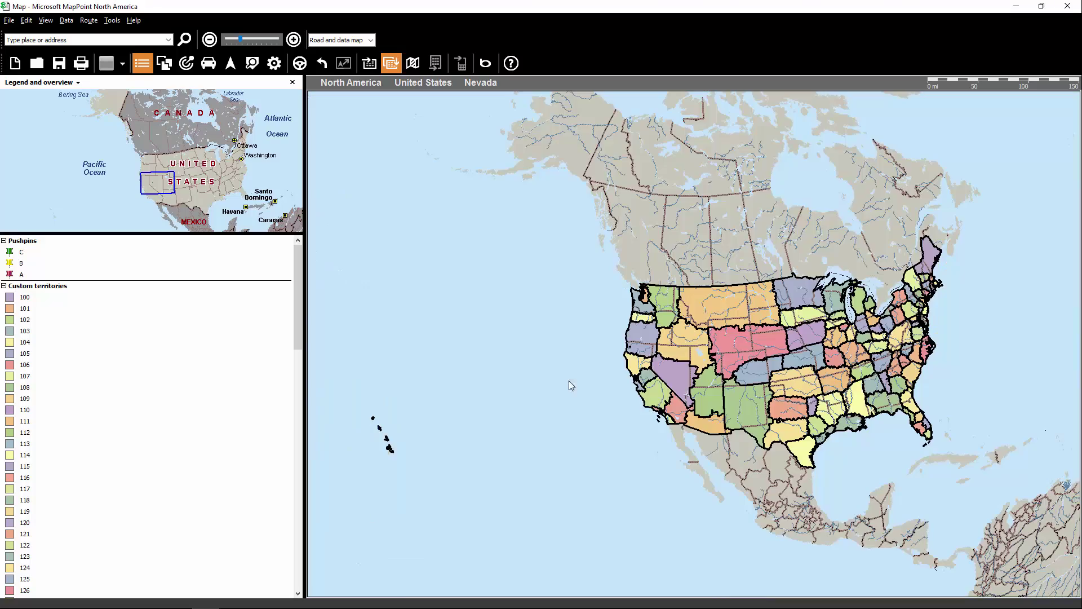
Step: Zoom and pan to view the green C pushpins across Oregon, Nevada and northern California
scroll(688, 359, up, 2)
scroll(689, 360, up, 2)
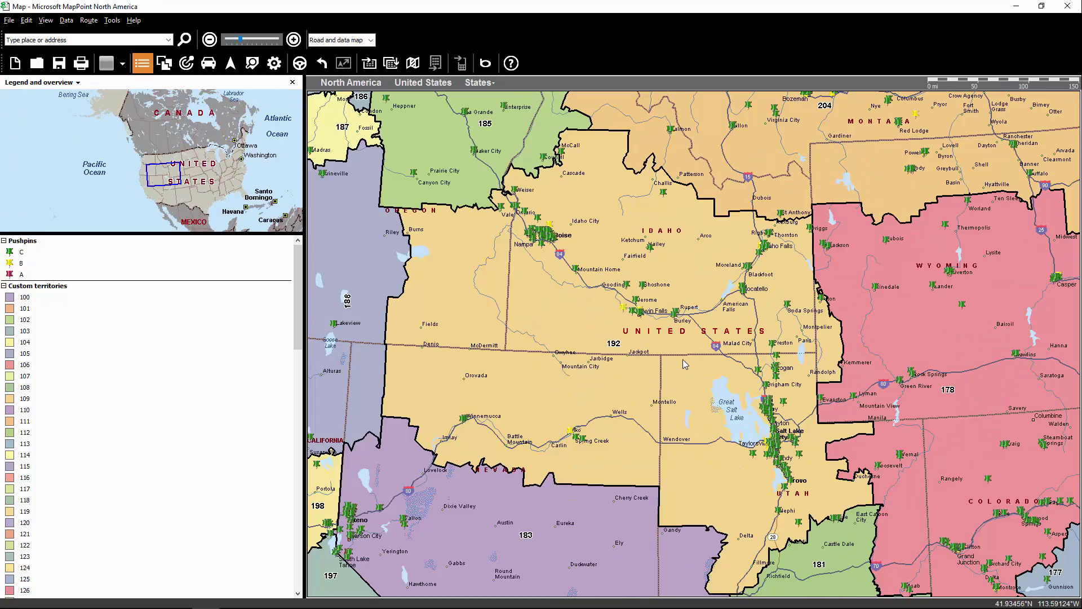
drag(474, 353, 629, 244)
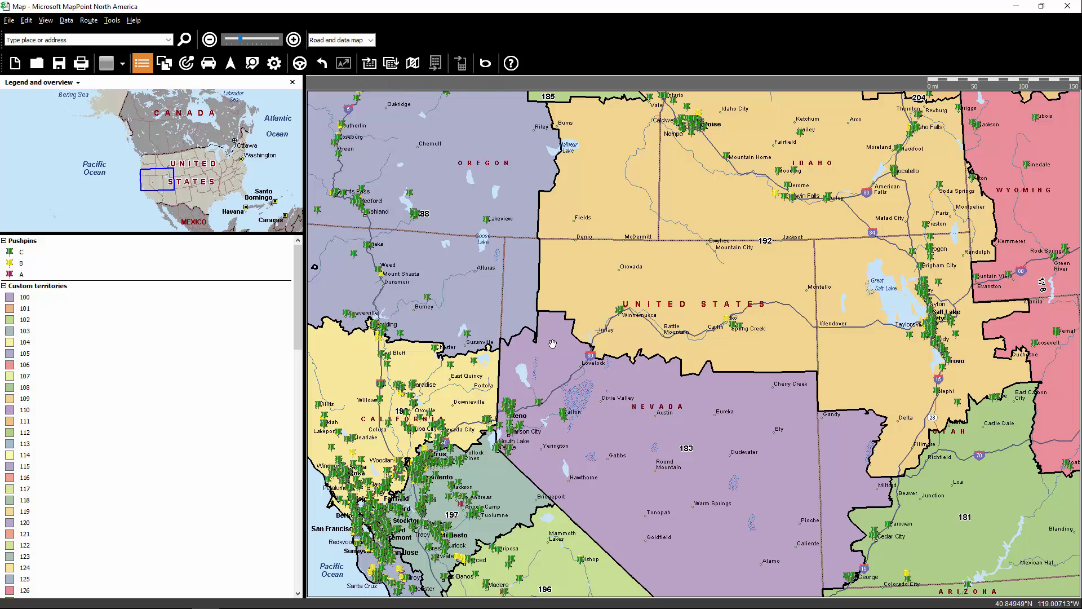
drag(555, 325, 553, 358)
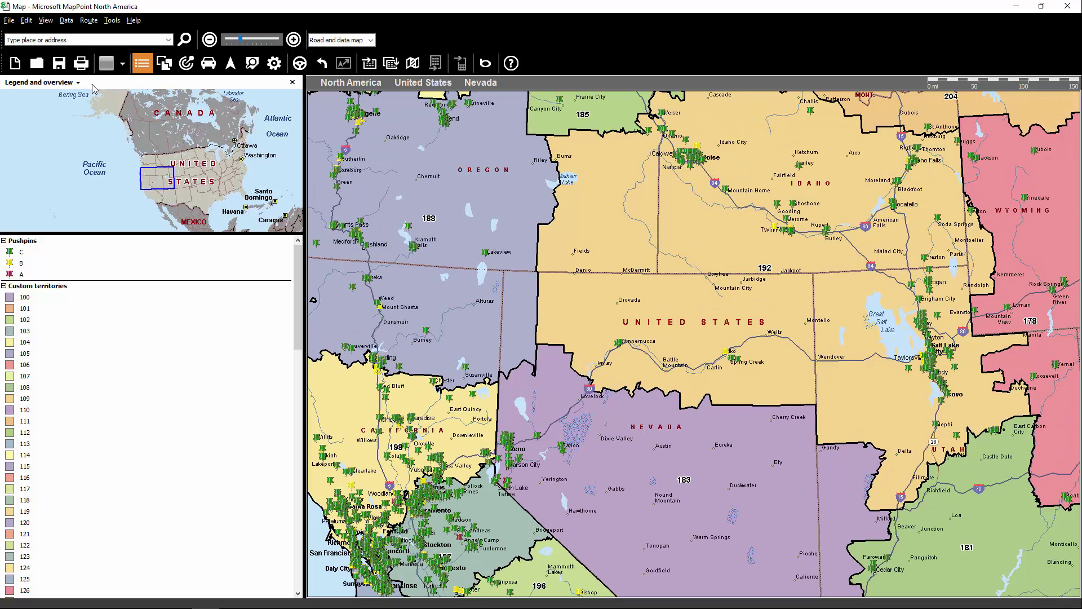
Step: Import the D Accounts sheet from the account workbook with the Import Data Mapping Wizard
click(64, 21)
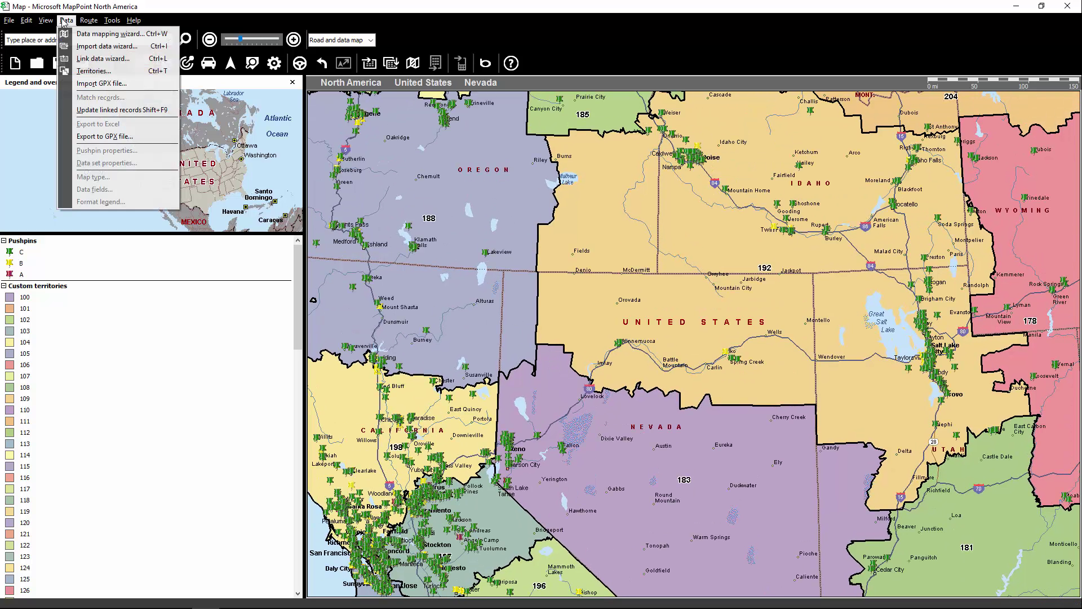
click(83, 50)
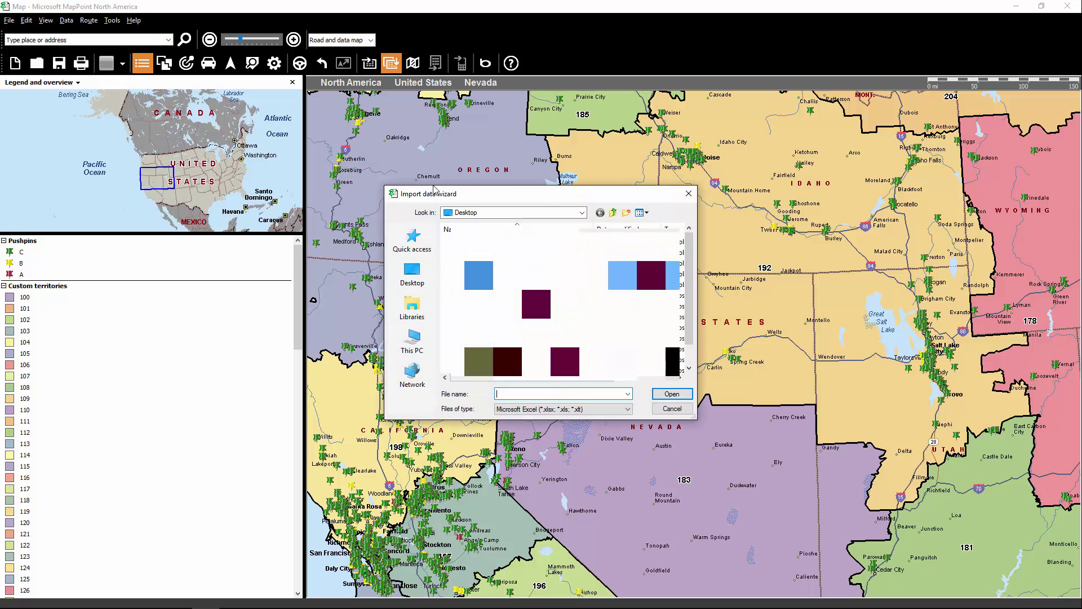
click(564, 333)
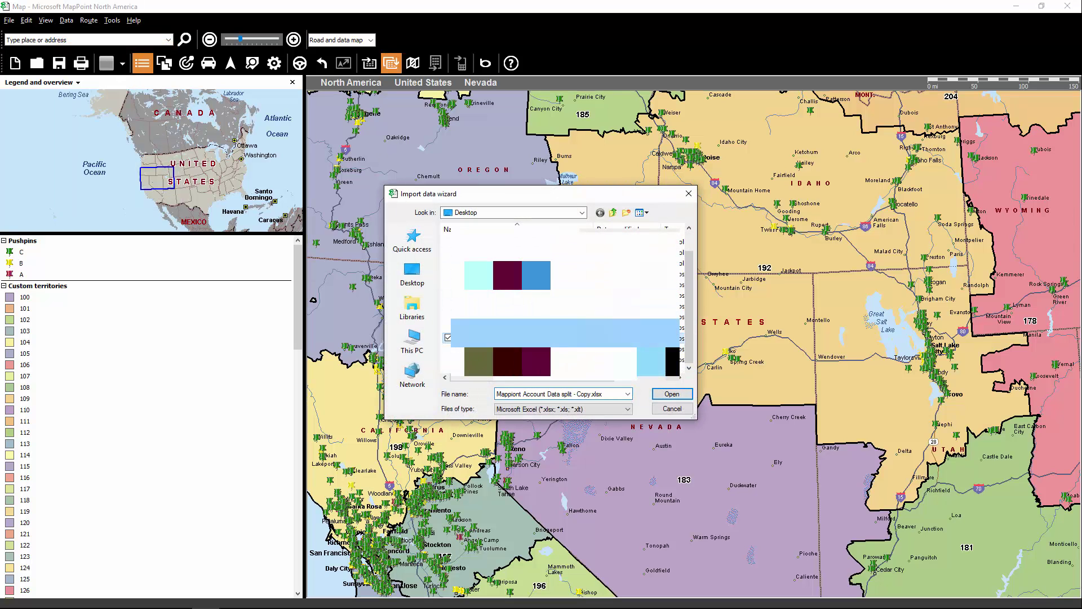
click(671, 394)
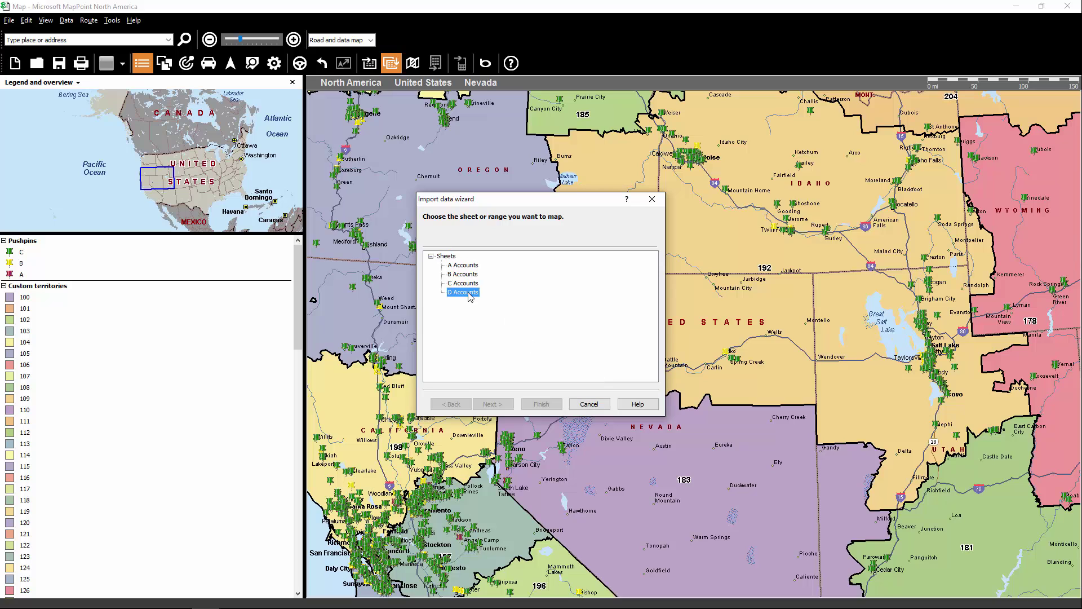
click(503, 405)
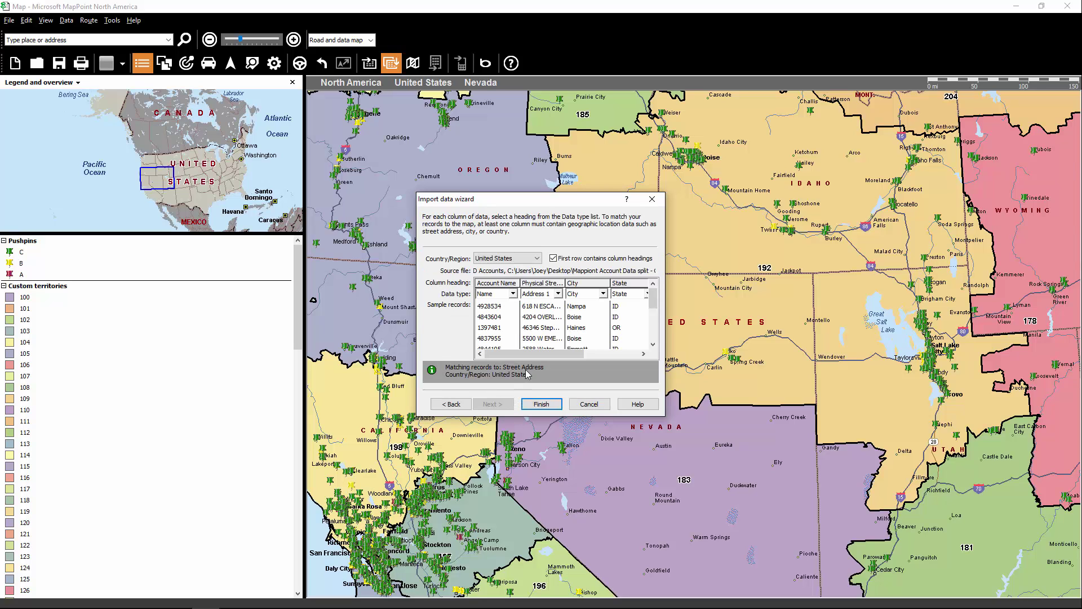
click(542, 404)
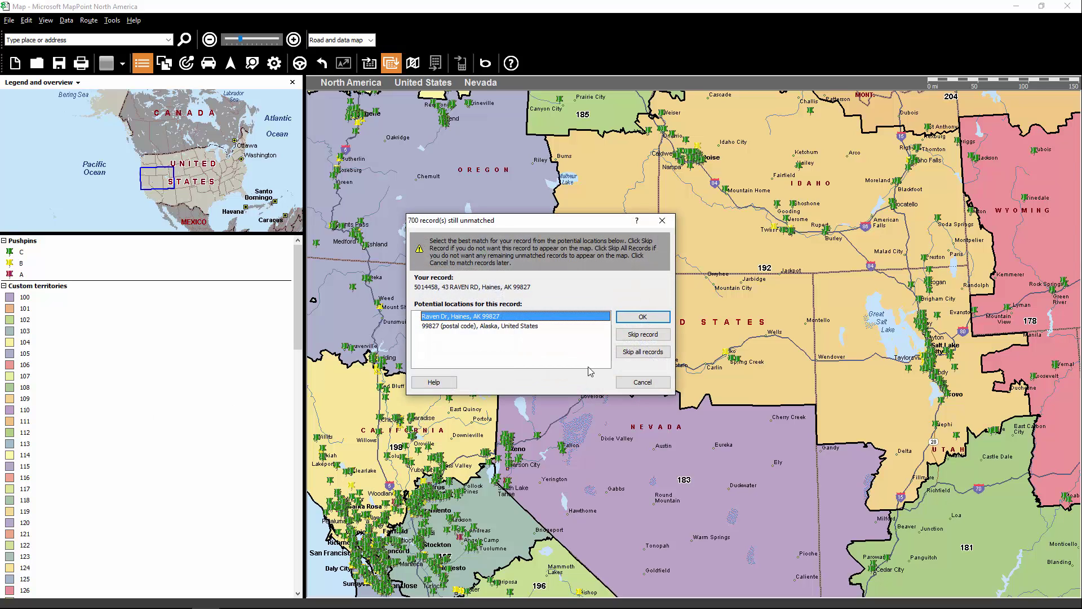
Step: Skip all unmatched records and map the imported accounts as pushpins
click(630, 353)
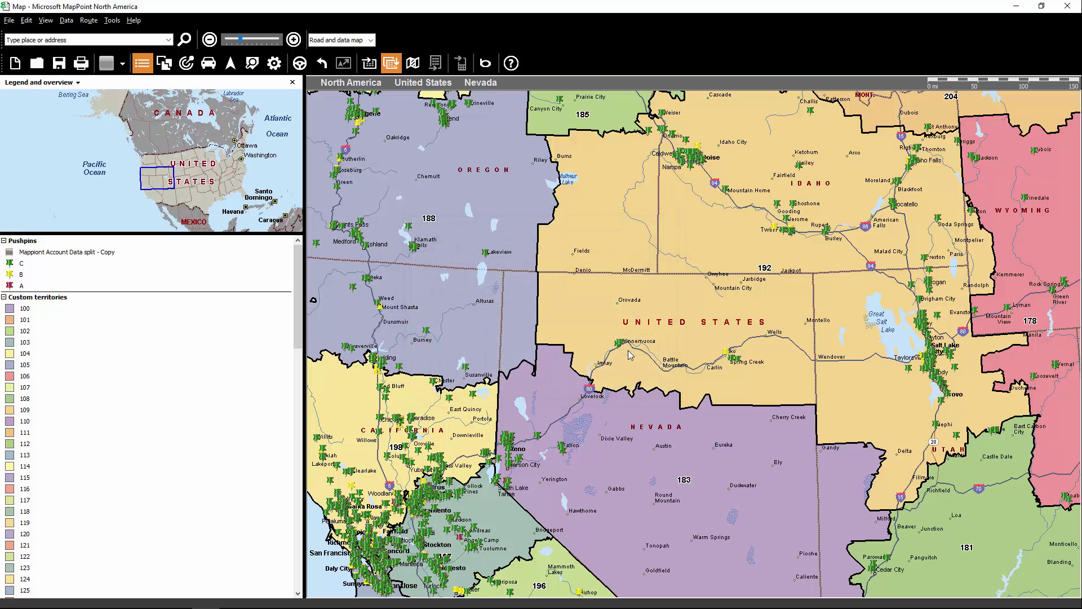
click(466, 387)
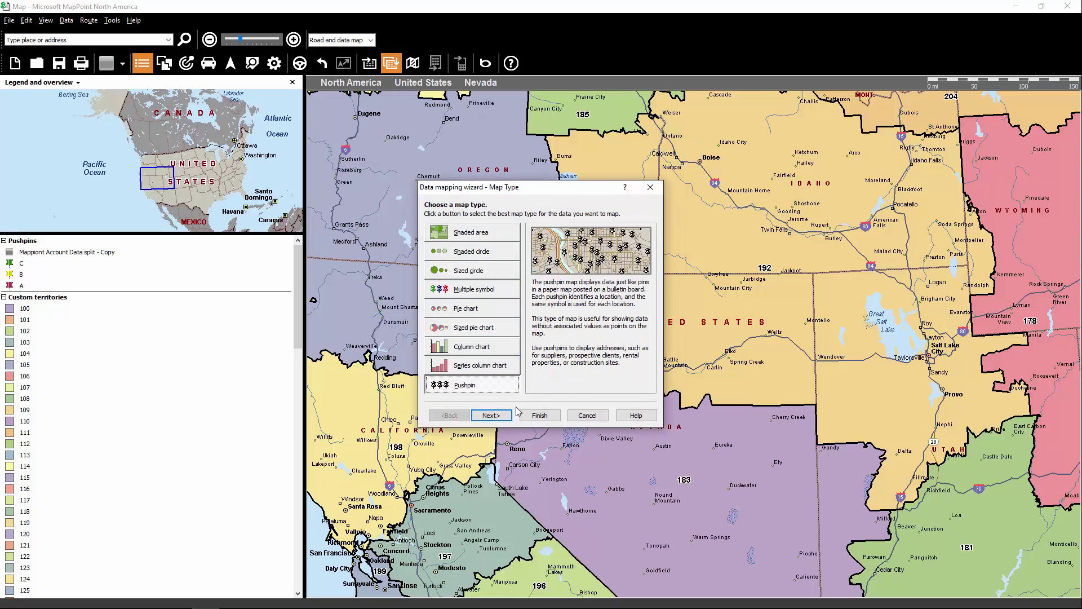
click(499, 416)
Step: Give the pushpin set a white circle symbol and name it D
click(642, 246)
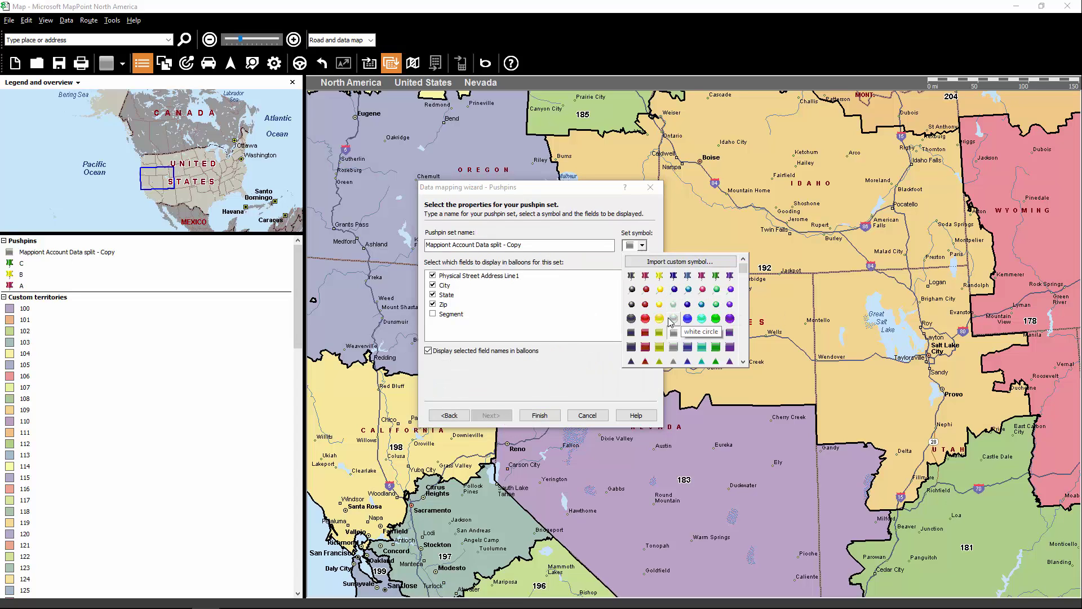
click(671, 322)
drag(527, 244, 377, 244)
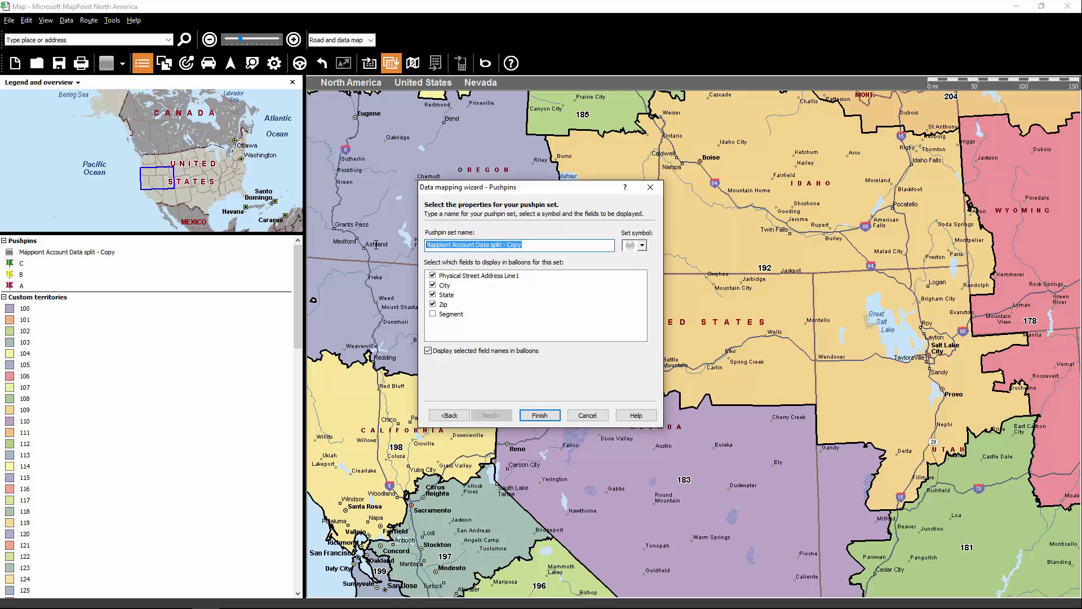
text(D)
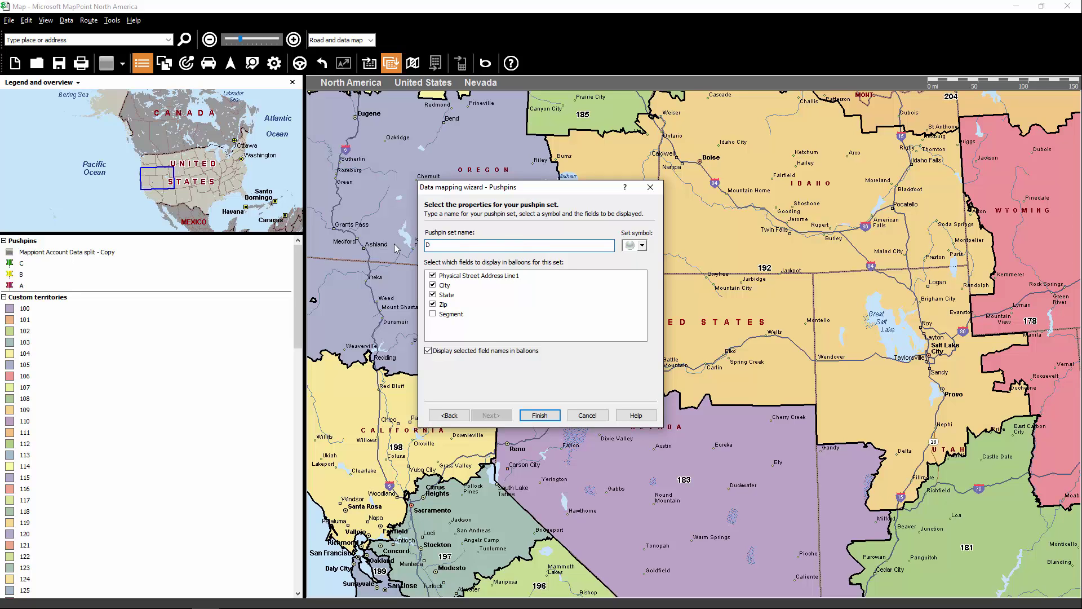
click(540, 415)
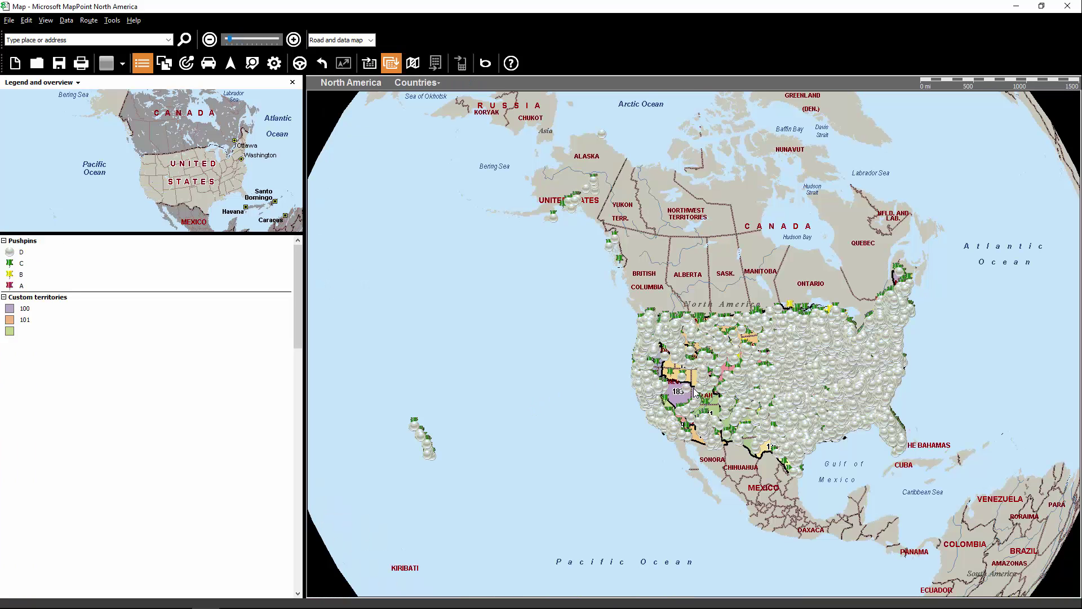